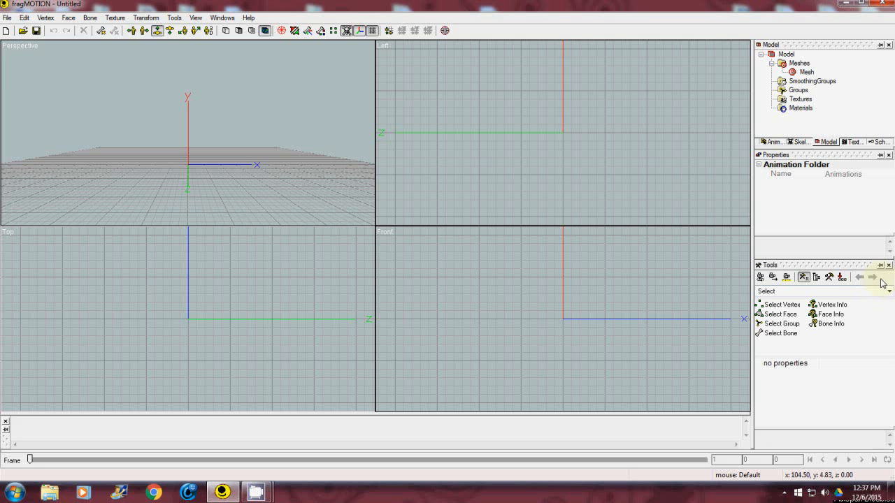
# Create a 3D box at the origin with width, height and length all set to 20.
pyautogui.click(889, 292)
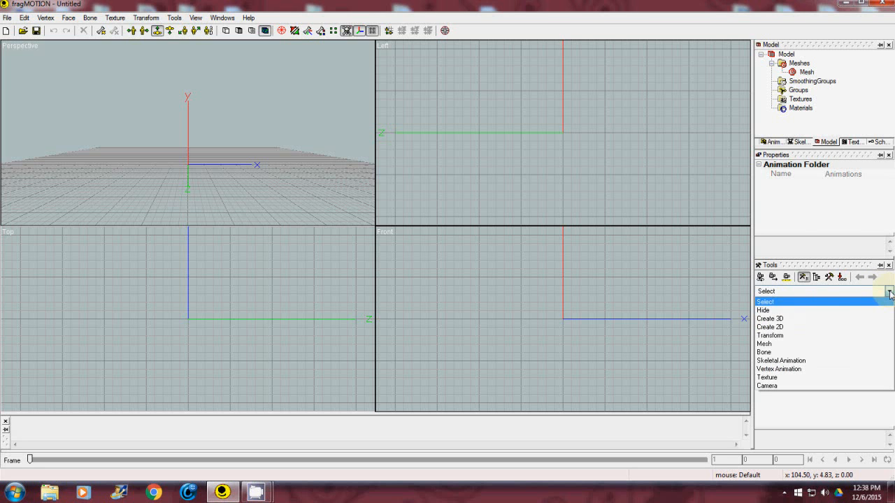
pyautogui.click(800, 322)
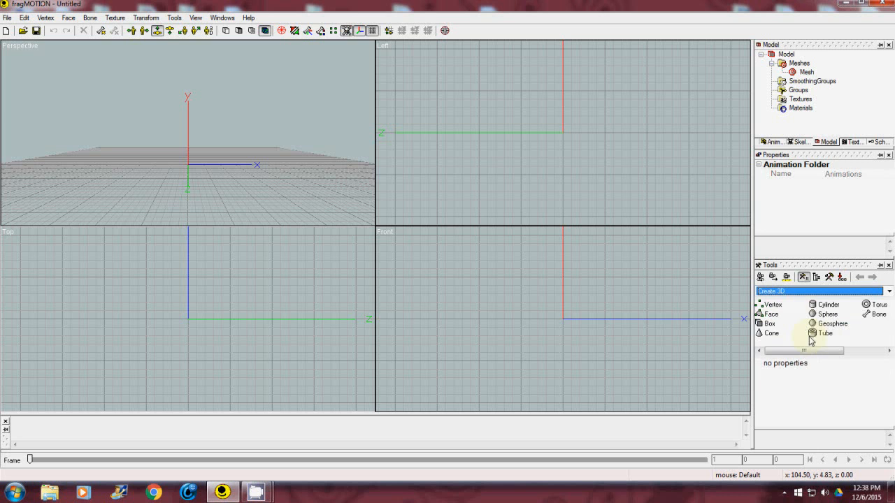
pyautogui.click(770, 324)
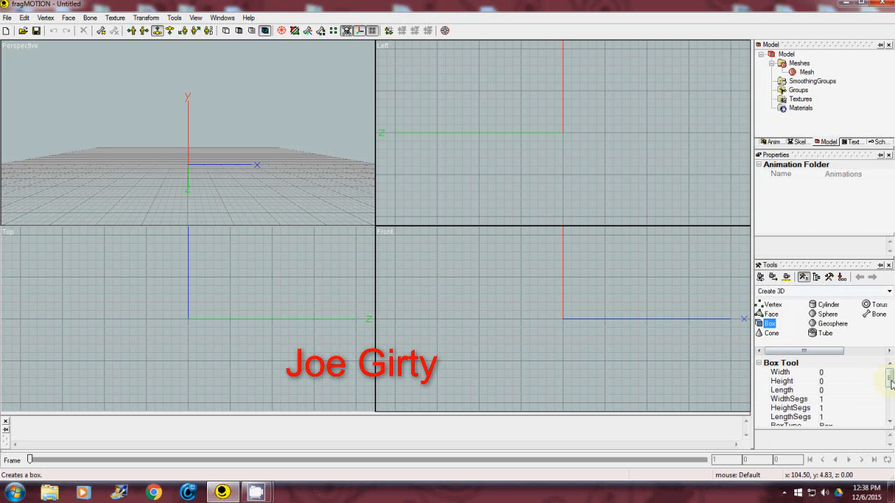
pyautogui.click(846, 371)
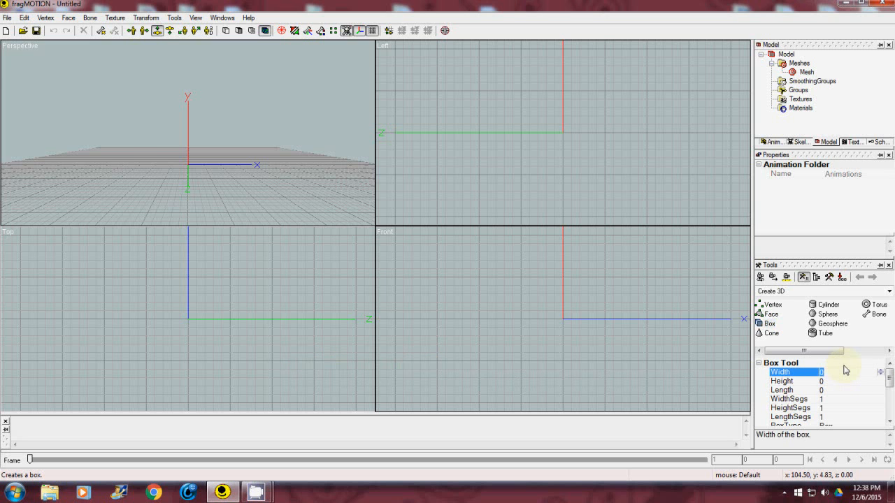
pyautogui.write('20')
pyautogui.click(829, 383)
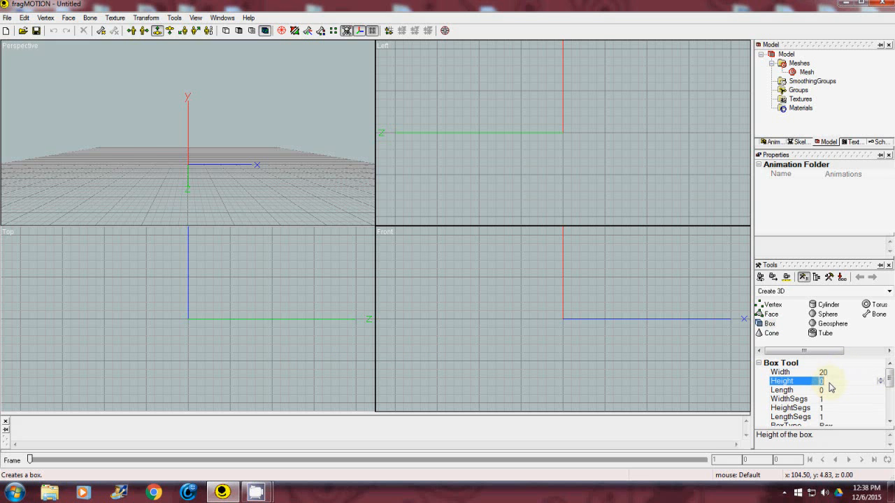
pyautogui.write('20')
pyautogui.click(835, 390)
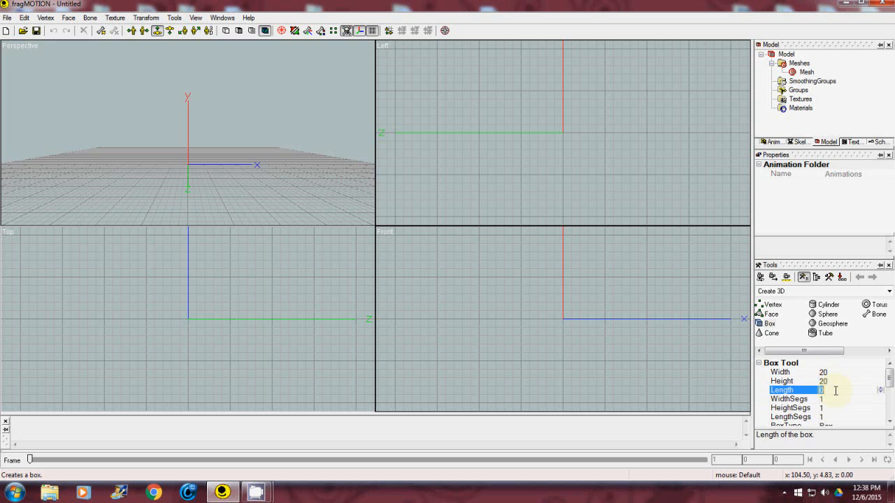
pyautogui.write('20')
pyautogui.moveTo(890, 381); pyautogui.dragTo(891, 415)
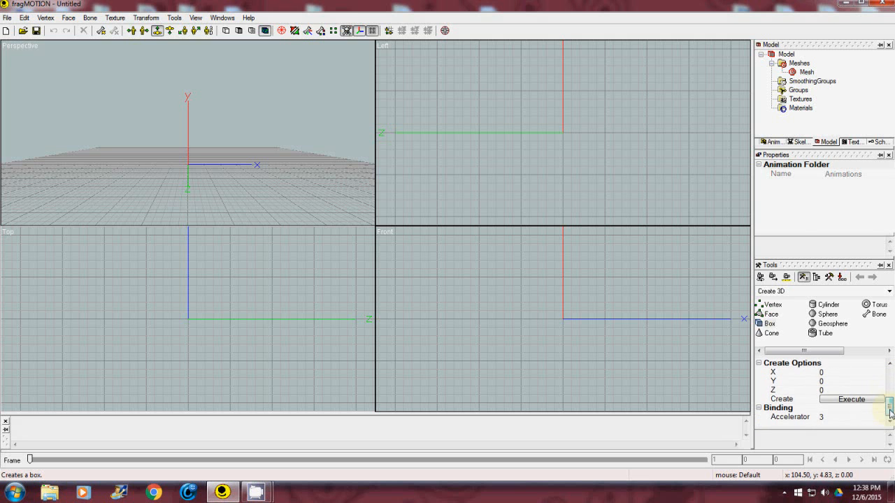
pyautogui.click(857, 400)
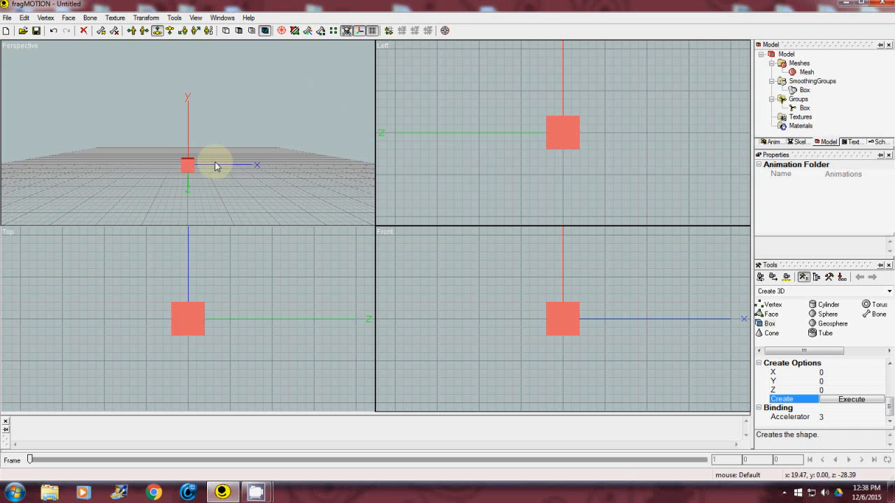
# Add a new texture to the model and load WhiteTex4Fragmo - Copy.jpg into it.
pyautogui.click(855, 142)
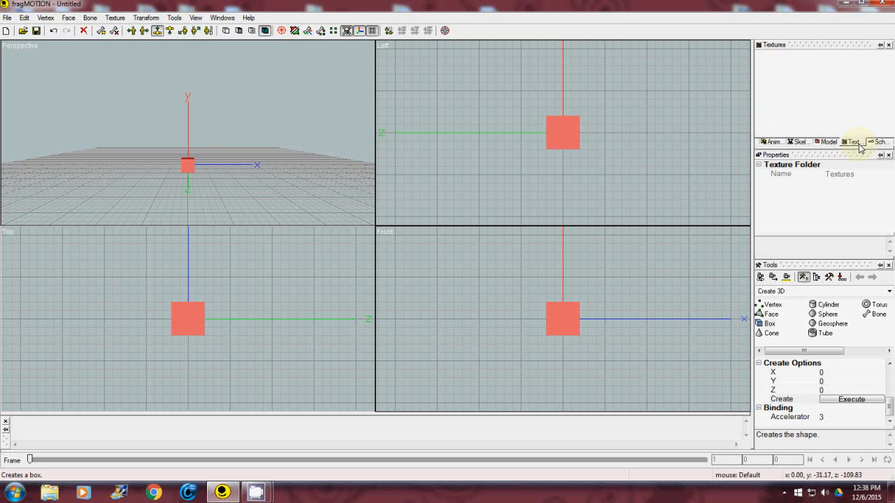
pyautogui.rightClick(787, 91)
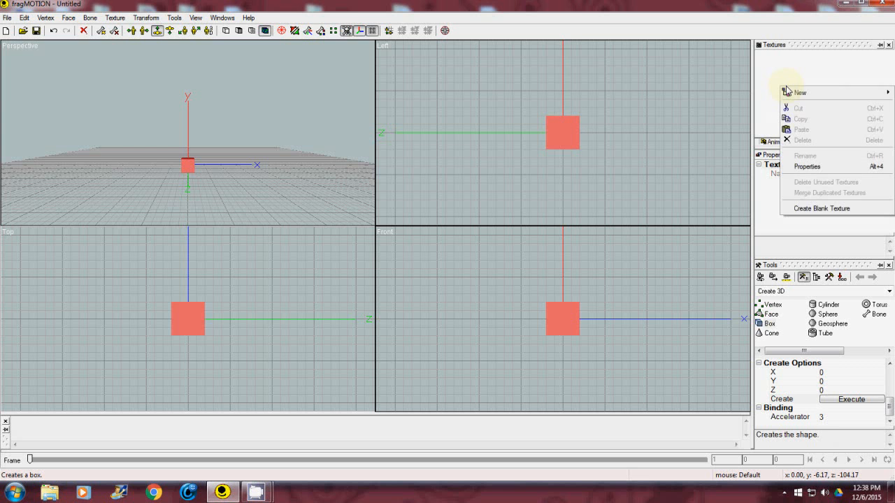
pyautogui.moveTo(789, 92)
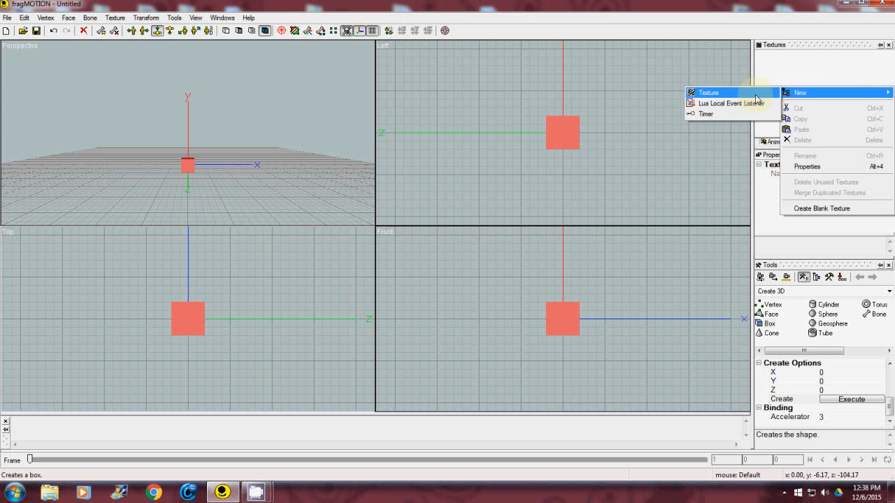
pyautogui.click(757, 99)
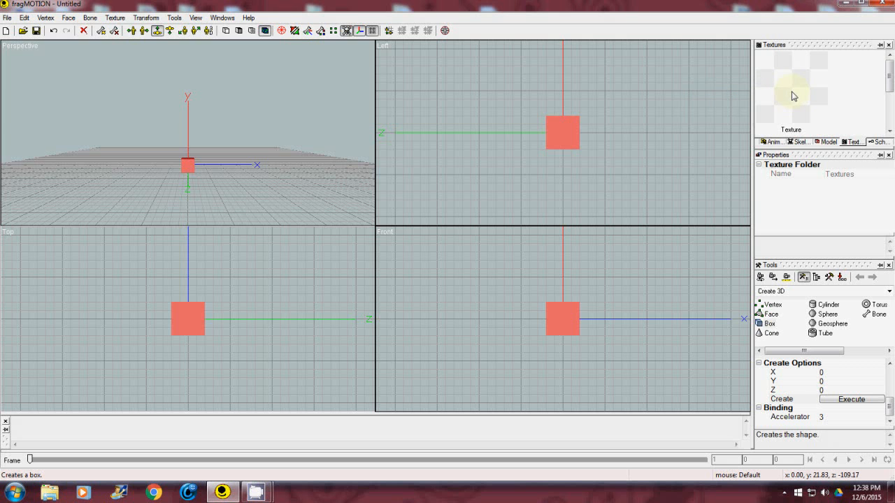
pyautogui.rightClick(789, 91)
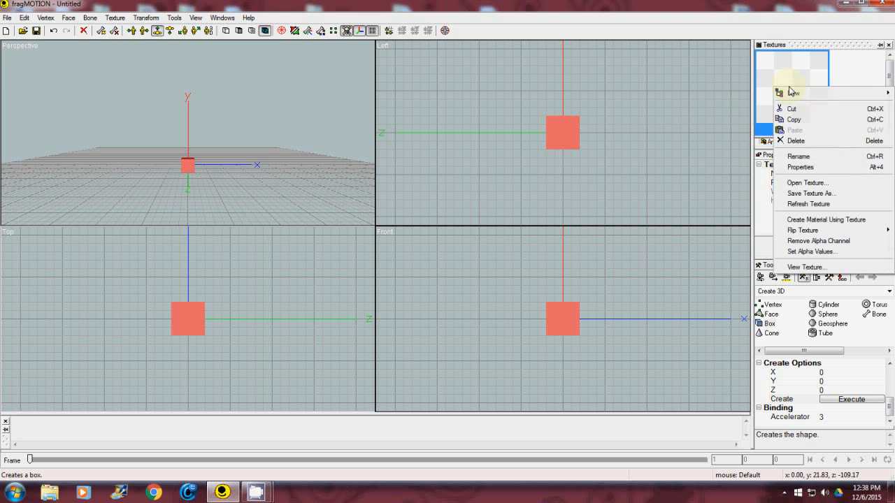
pyautogui.click(794, 183)
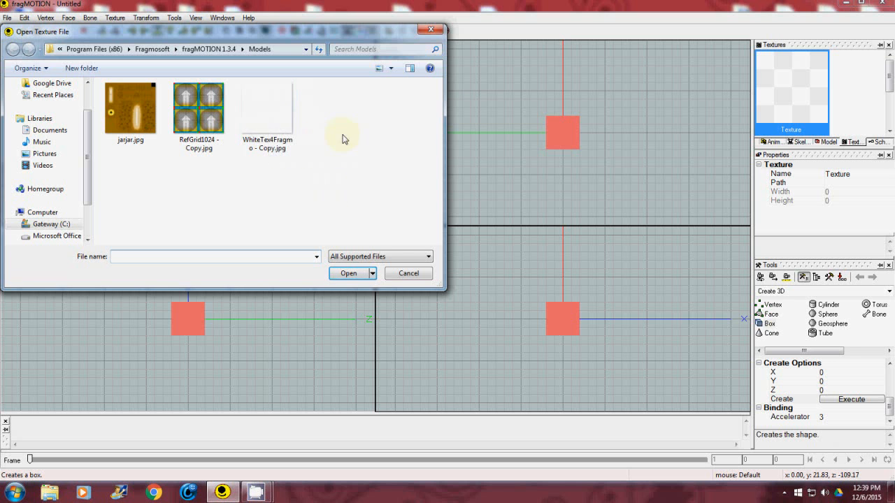
pyautogui.click(266, 120)
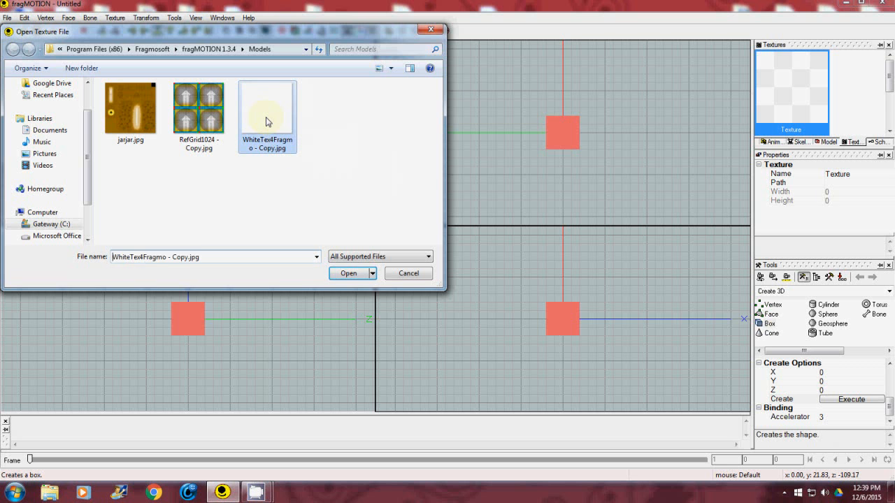
pyautogui.click(356, 273)
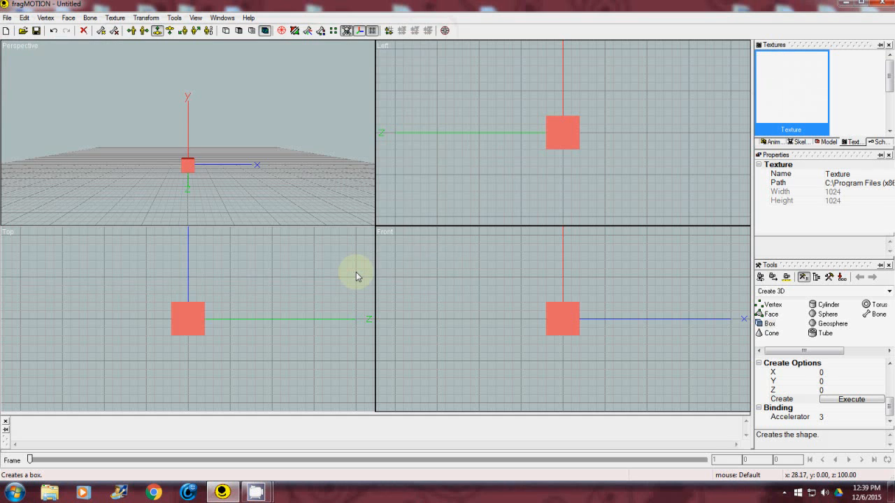
# Create a material from the loaded texture and rename that material white.
pyautogui.rightClick(792, 92)
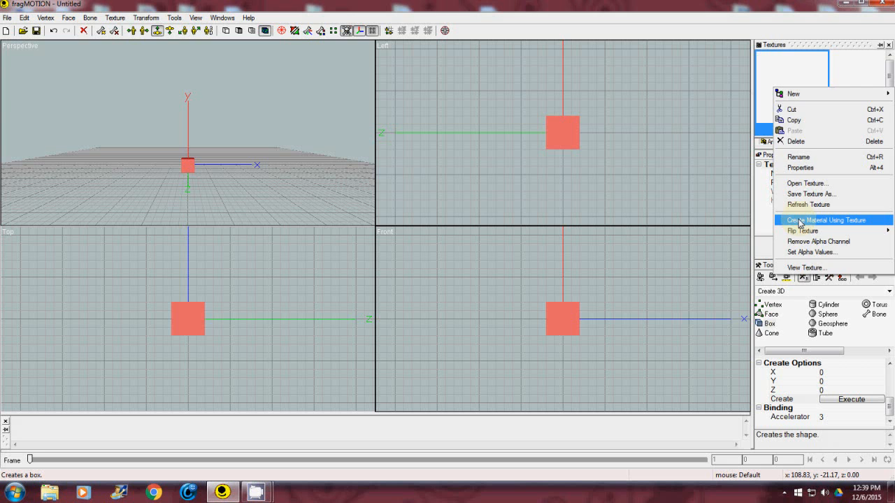
pyautogui.click(801, 221)
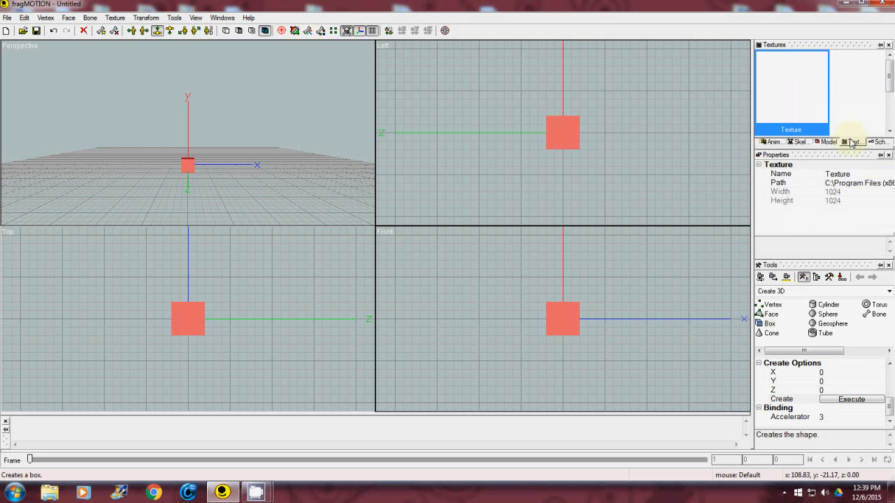
pyautogui.click(828, 142)
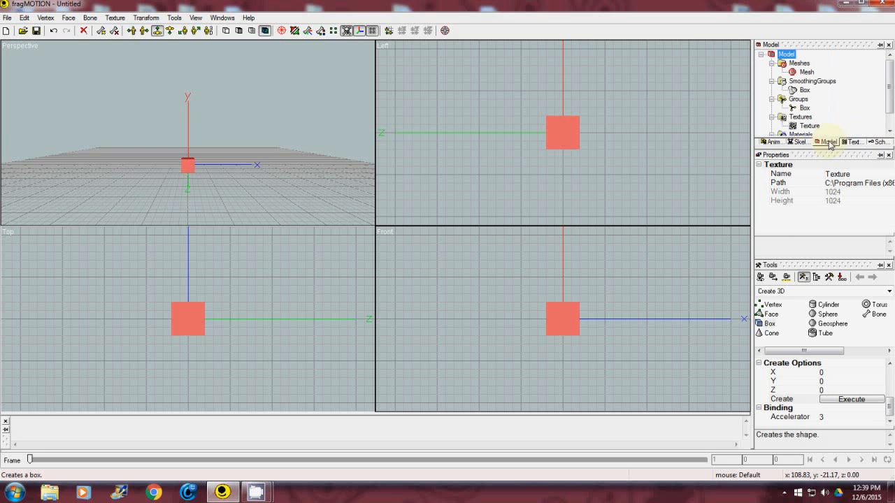
pyautogui.scroll(-1, 890, 98)
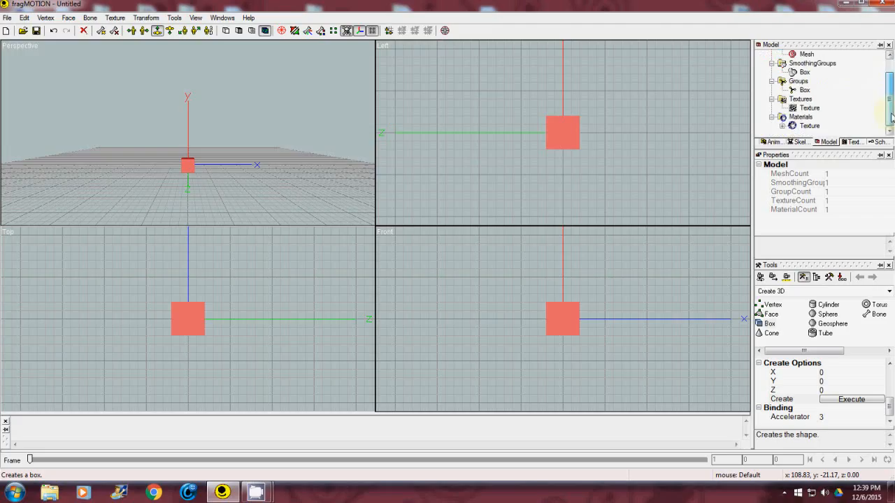
pyautogui.click(811, 126)
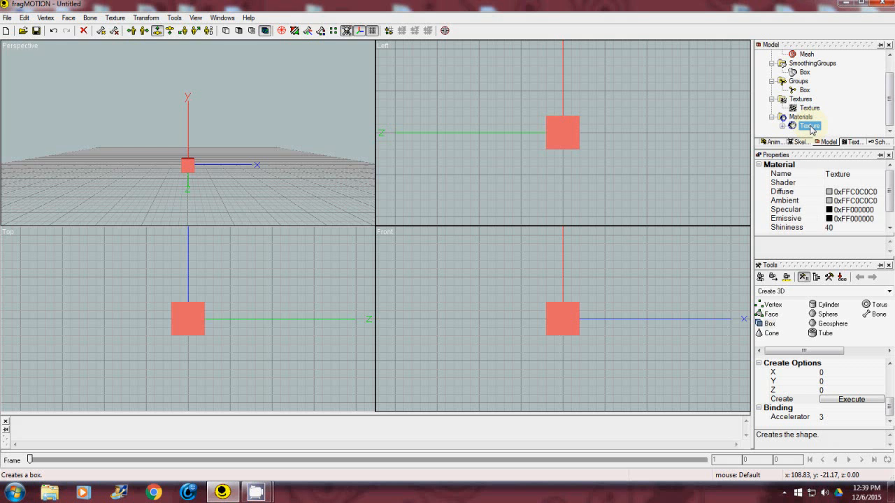
pyautogui.rightClick(811, 129)
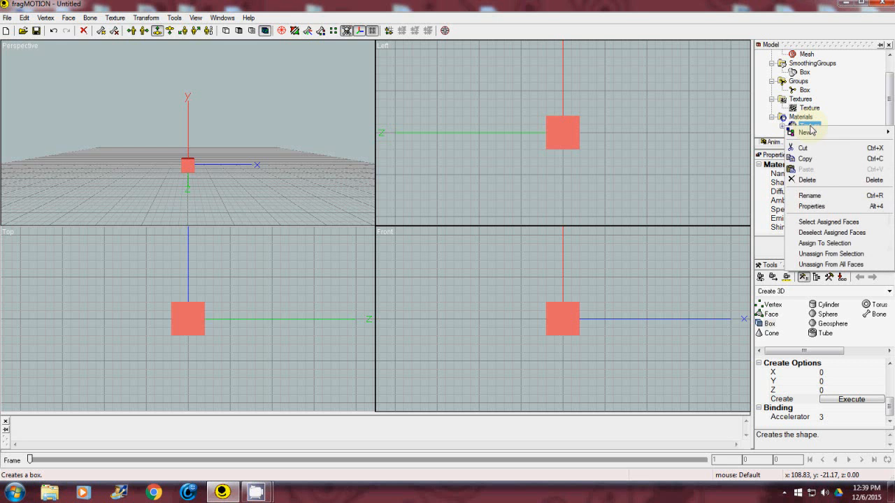
pyautogui.click(824, 196)
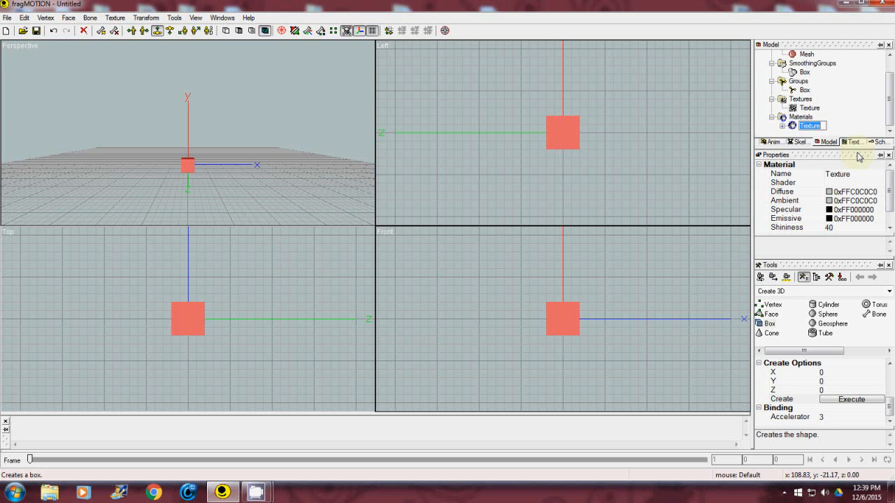
pyautogui.write('white')
pyautogui.press('Return')
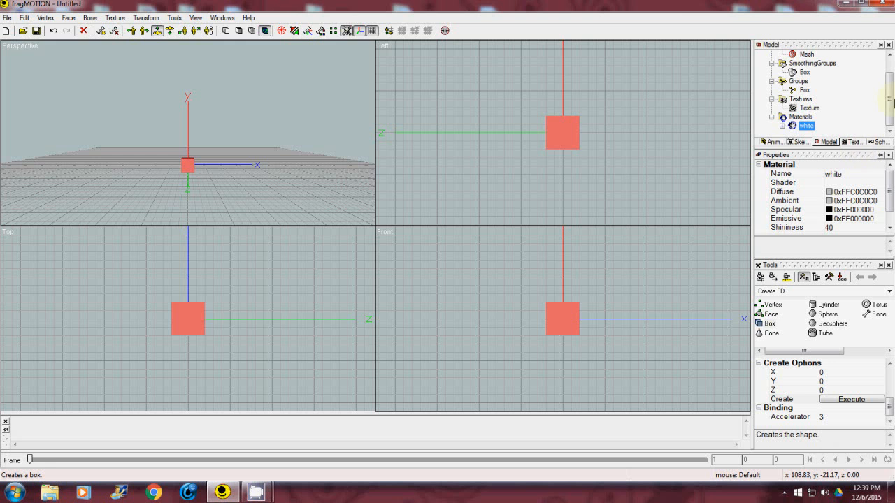
# Assign the white material to the selected box.
pyautogui.click(116, 19)
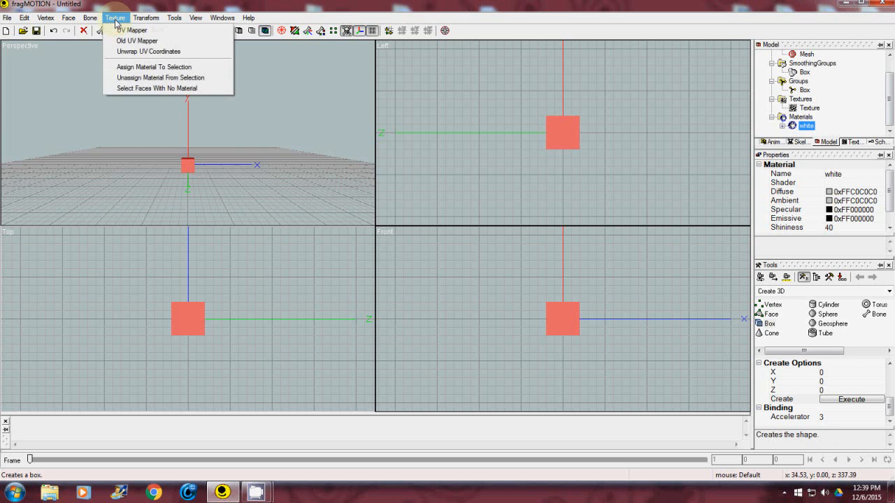
pyautogui.click(139, 68)
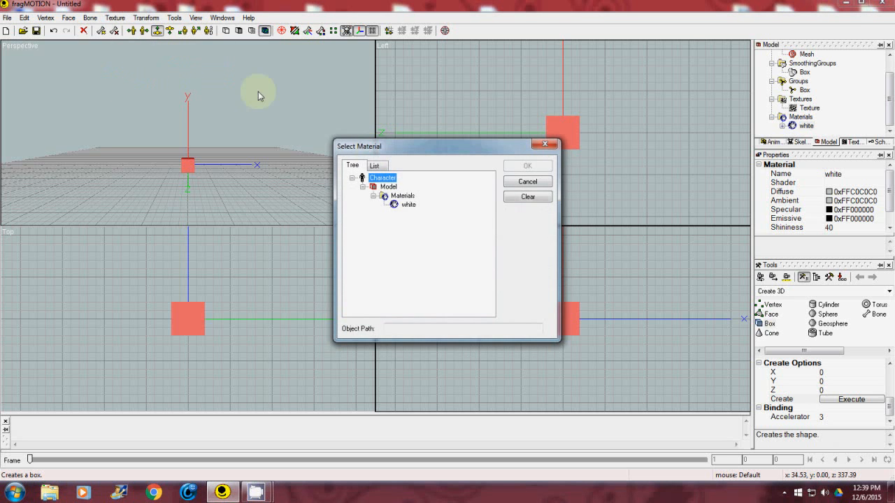
pyautogui.click(409, 206)
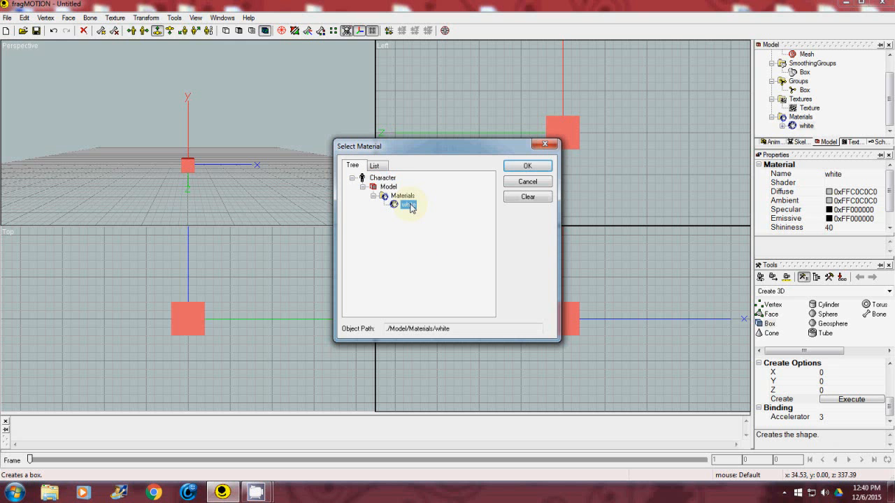
pyautogui.click(528, 166)
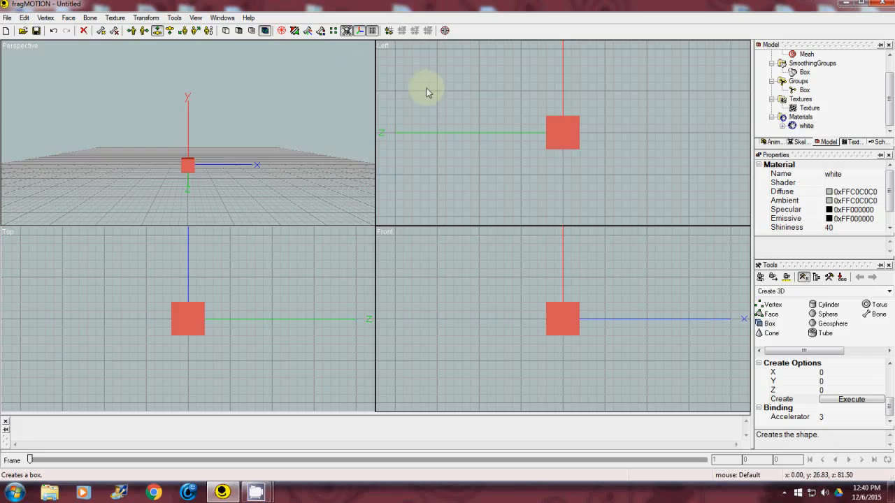
# Show the loaded texture behind the box's UV layout in the UV Mapper, then close the mapper.
pyautogui.click(115, 19)
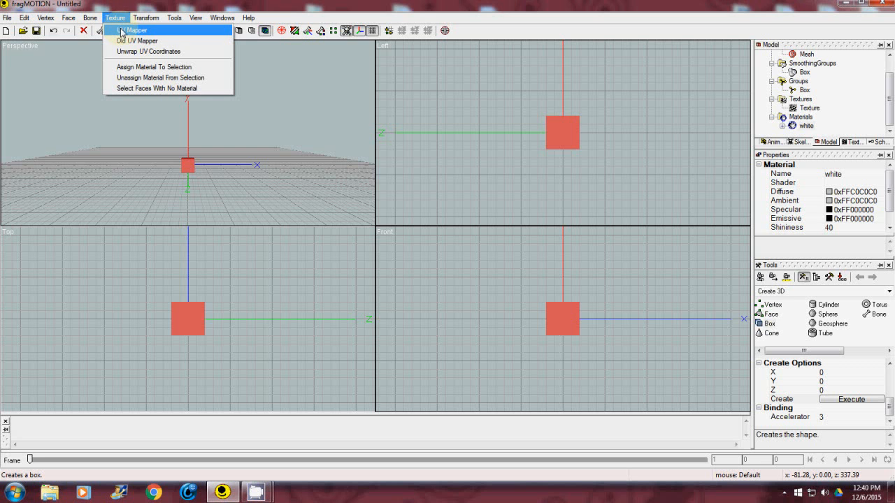
pyautogui.click(122, 32)
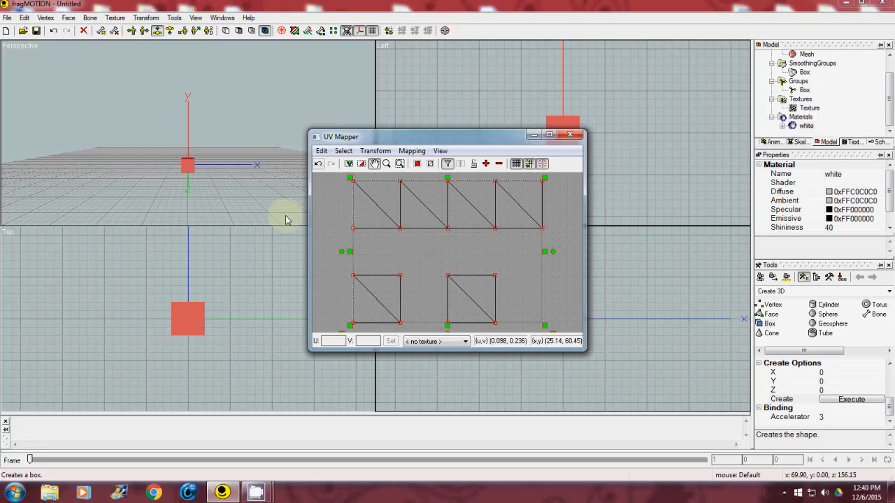
pyautogui.click(464, 342)
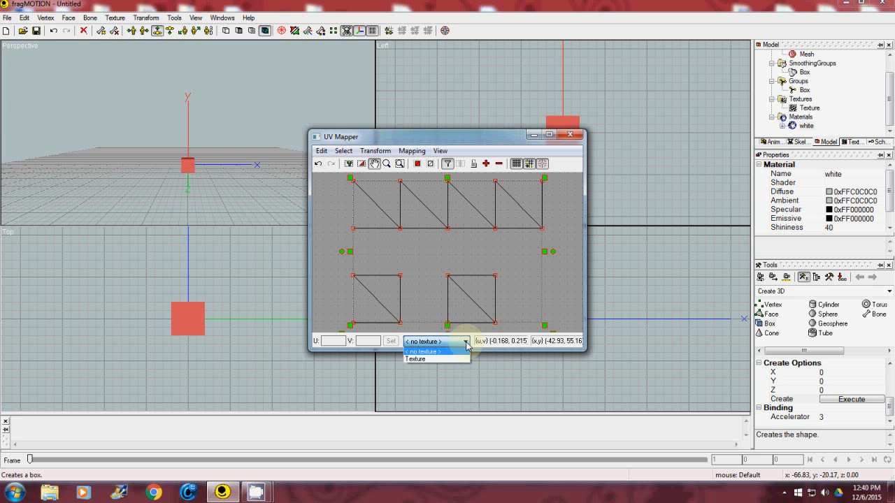
pyautogui.click(433, 359)
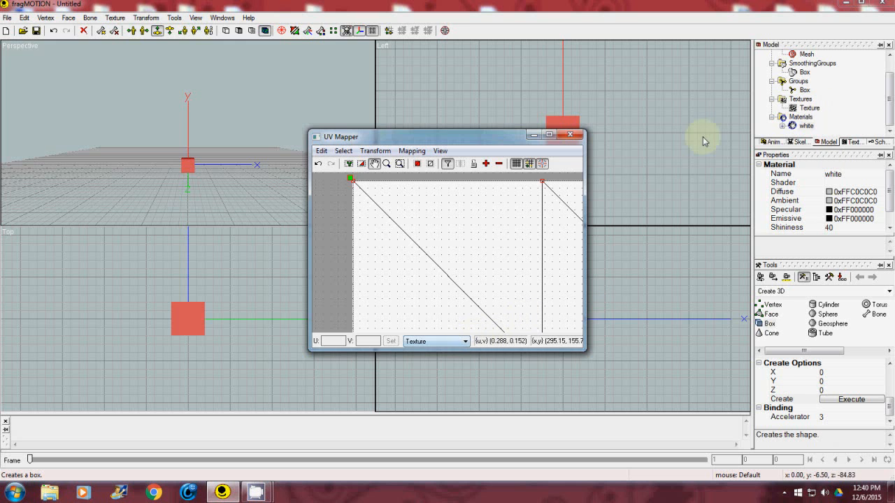
pyautogui.click(570, 135)
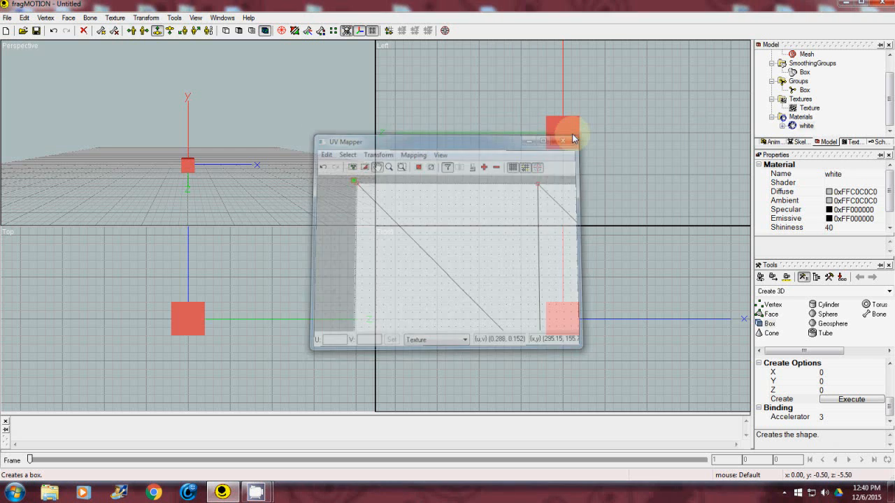
# Rename the loaded texture in the model tree as white.
pyautogui.click(811, 109)
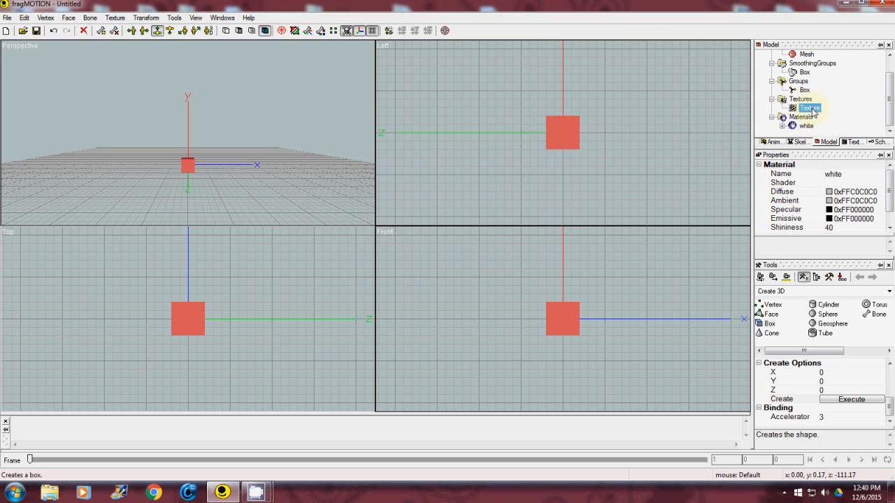
pyautogui.rightClick(811, 111)
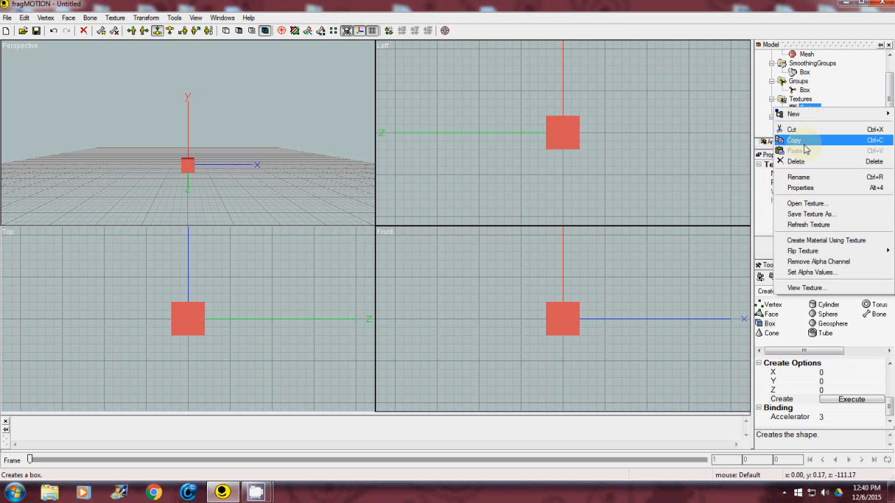
pyautogui.click(801, 179)
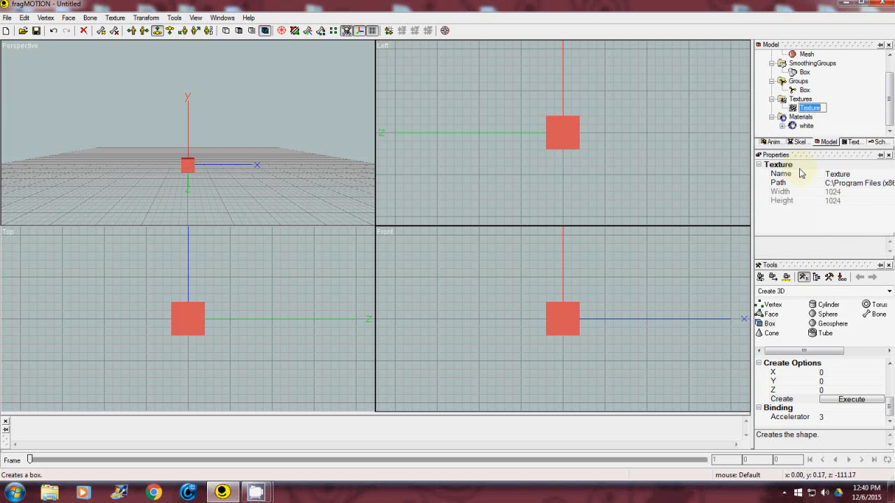
pyautogui.write('white')
pyautogui.press('Return')
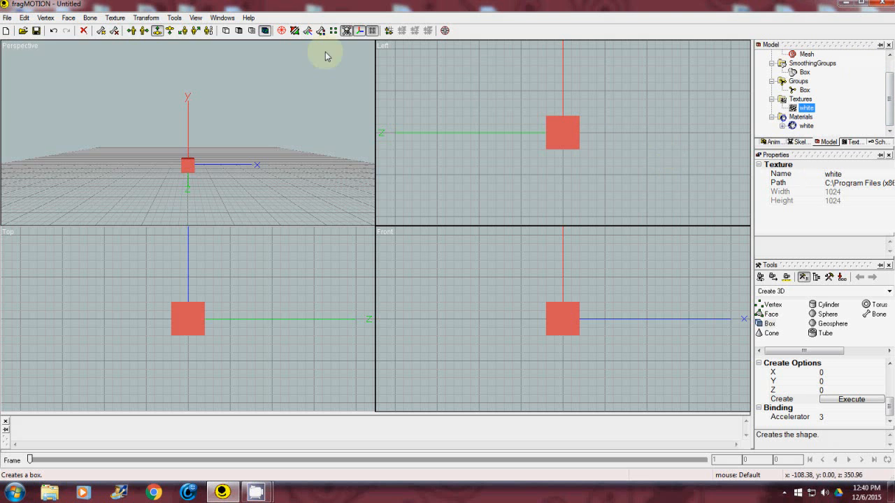
# Open the box's UV layout in the UV Mapper and show the white texture behind it.
pyautogui.click(115, 17)
pyautogui.click(126, 39)
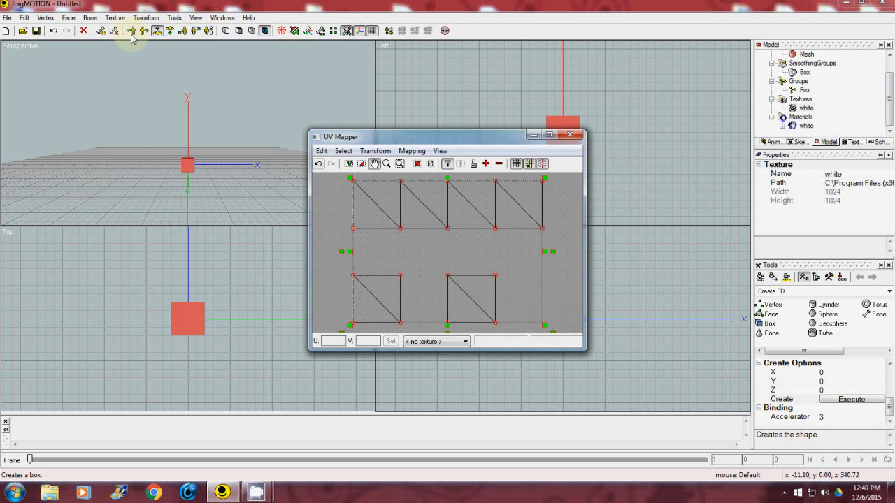
pyautogui.click(466, 341)
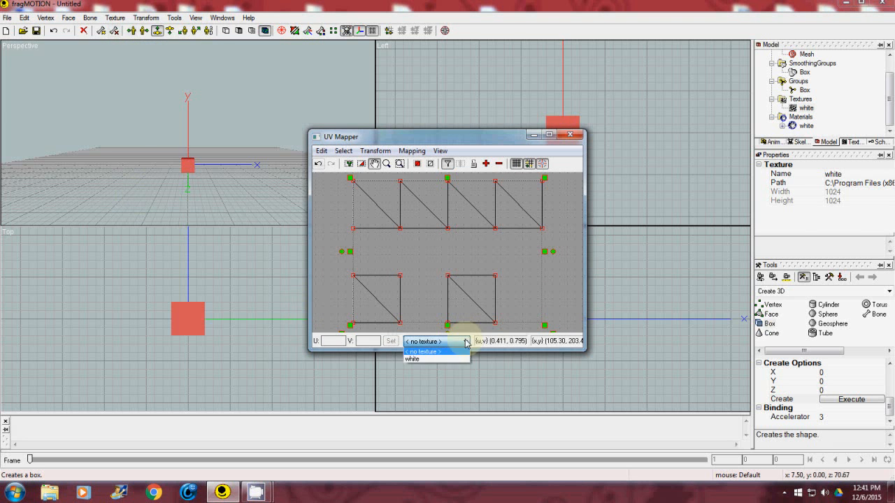
pyautogui.click(433, 360)
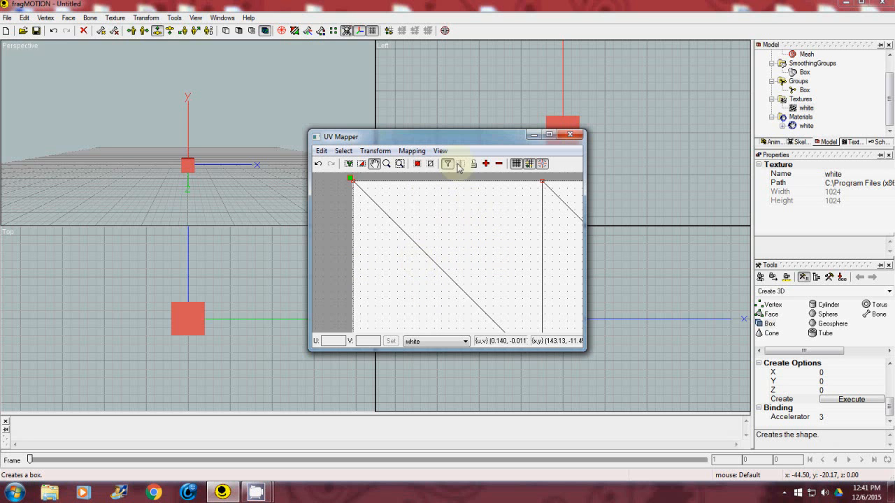
# Set the UV editor's line color to the basic red (255, 0, 0) and apply the setting.
pyautogui.click(441, 152)
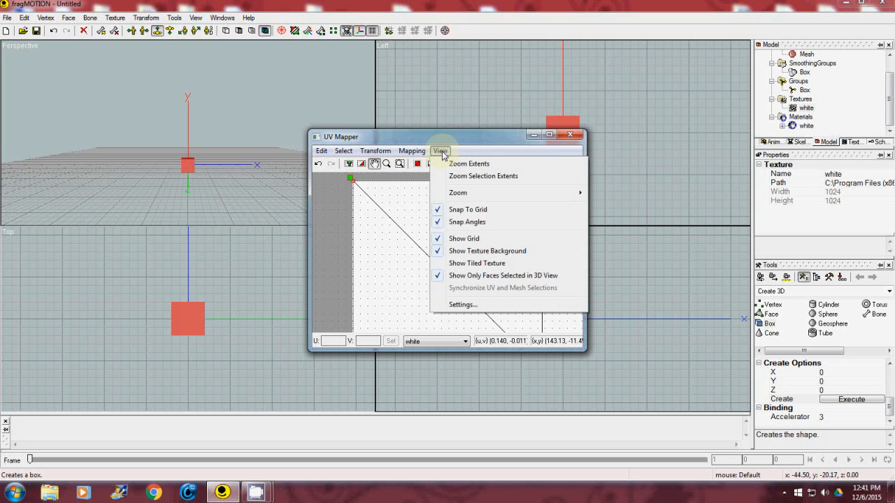
pyautogui.click(462, 305)
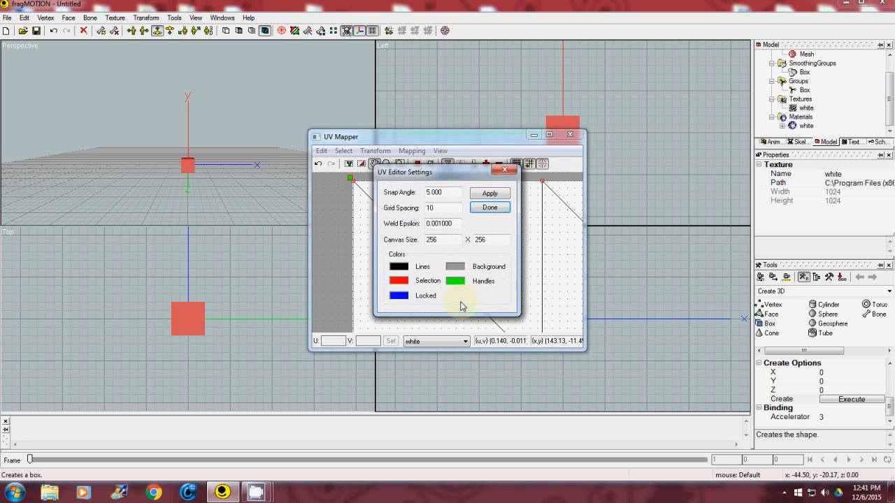
pyautogui.click(402, 269)
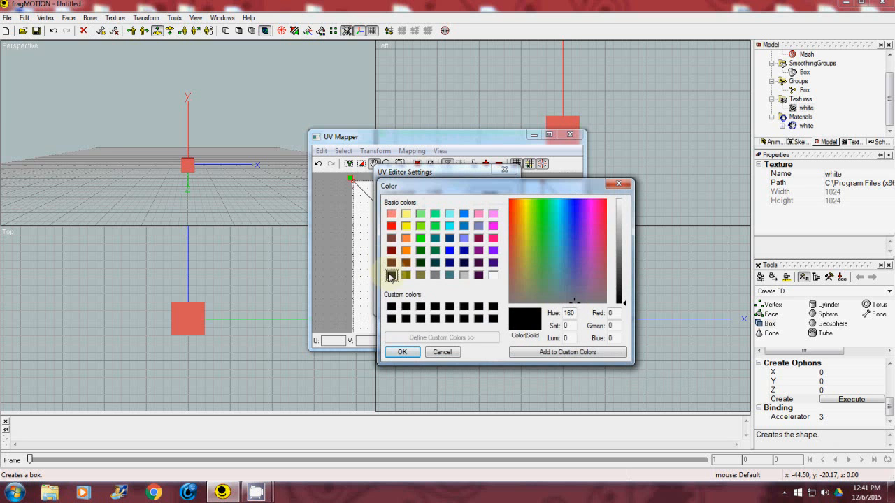
pyautogui.click(391, 225)
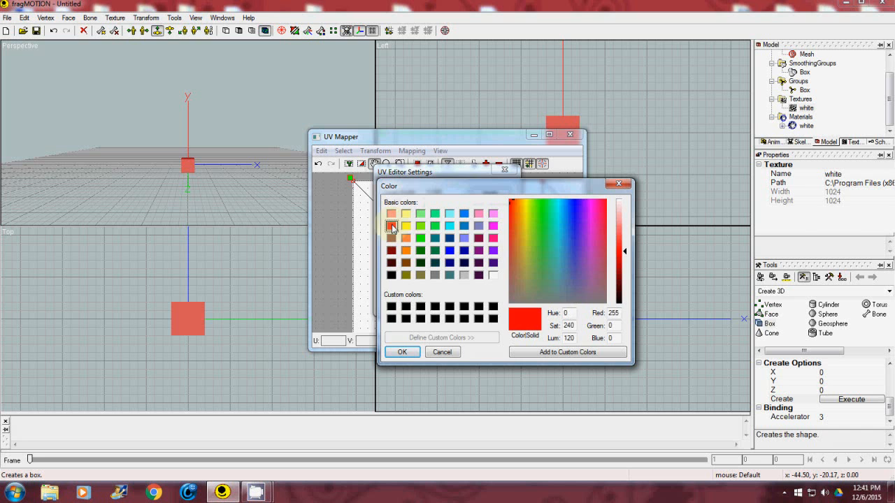
pyautogui.click(402, 352)
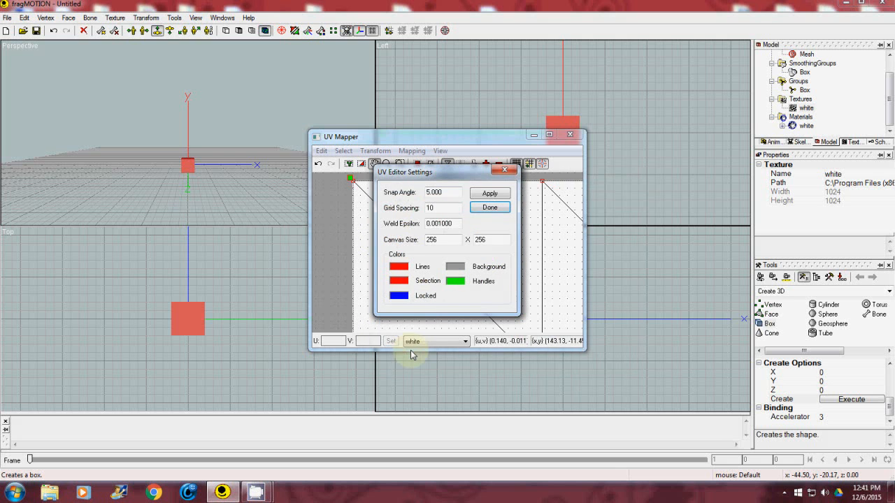
pyautogui.click(490, 194)
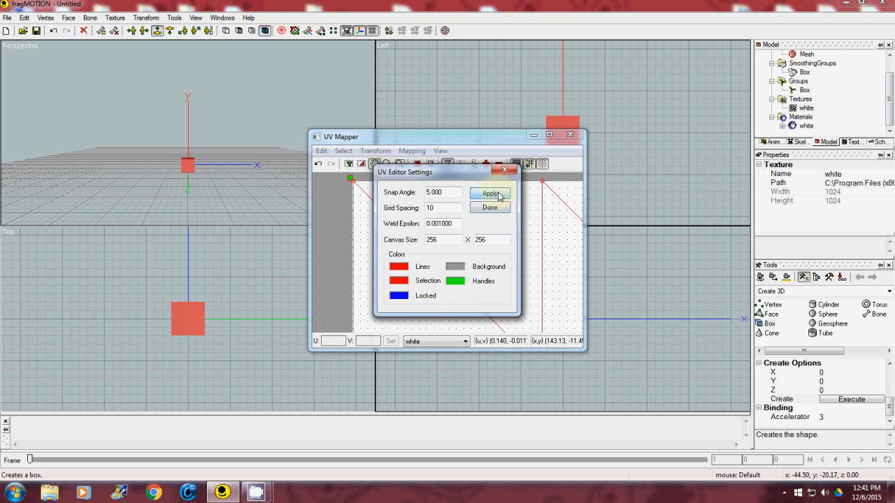
pyautogui.click(491, 209)
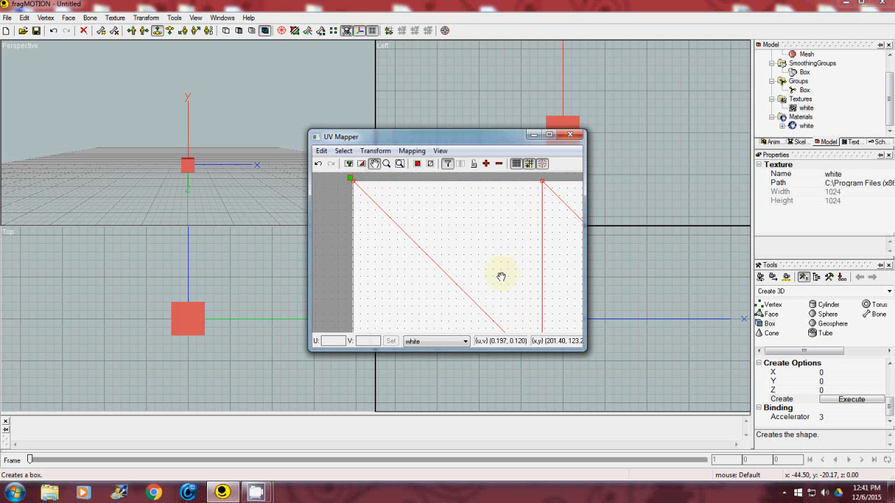
# Remap the box's UVs with Box mapping along the +Z axis.
pyautogui.click(375, 165)
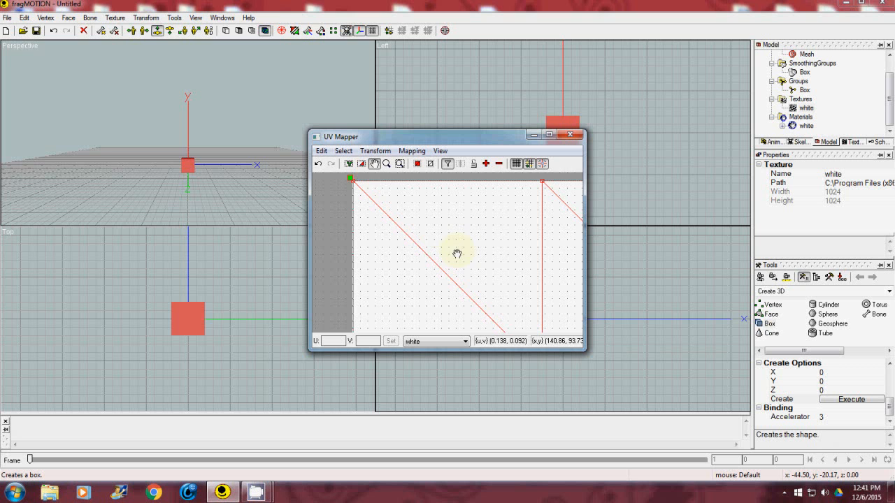
pyautogui.moveTo(474, 264); pyautogui.dragTo(443, 243)
pyautogui.scroll(-4, 443, 242)
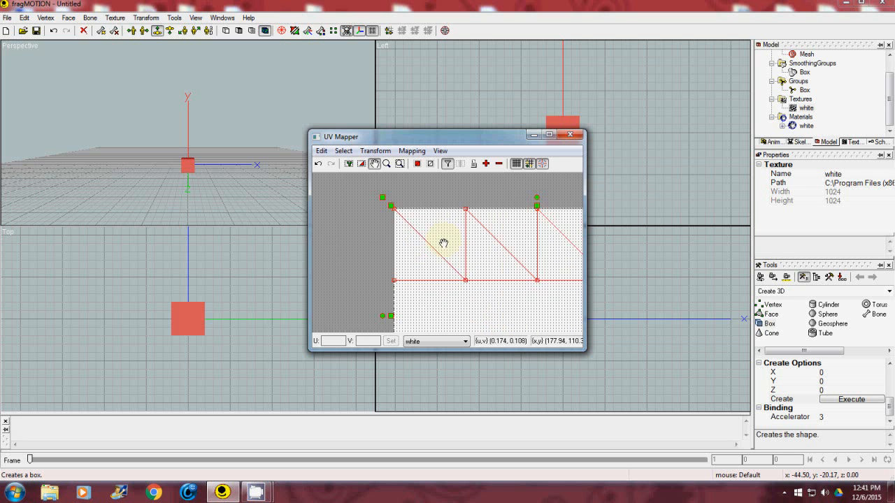
pyautogui.moveTo(480, 281); pyautogui.dragTo(417, 230)
pyautogui.scroll(-1, 421, 236)
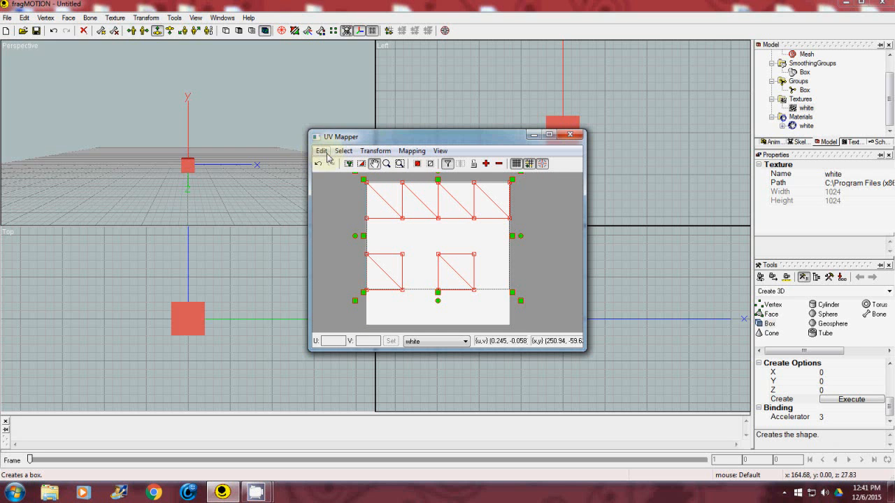
pyautogui.click(411, 151)
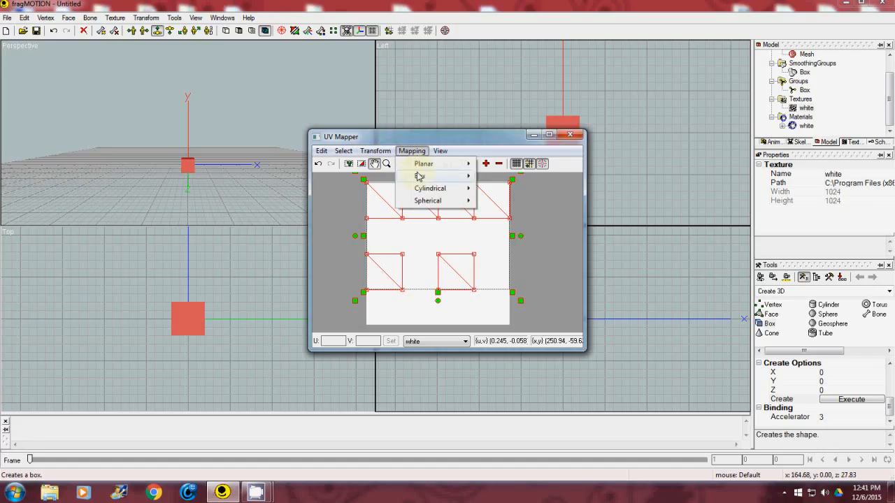
pyautogui.moveTo(418, 176)
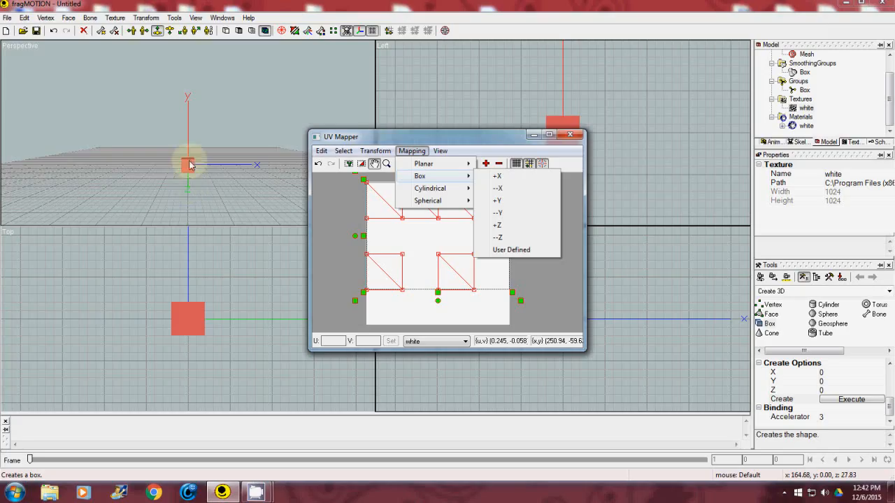
pyautogui.click(518, 226)
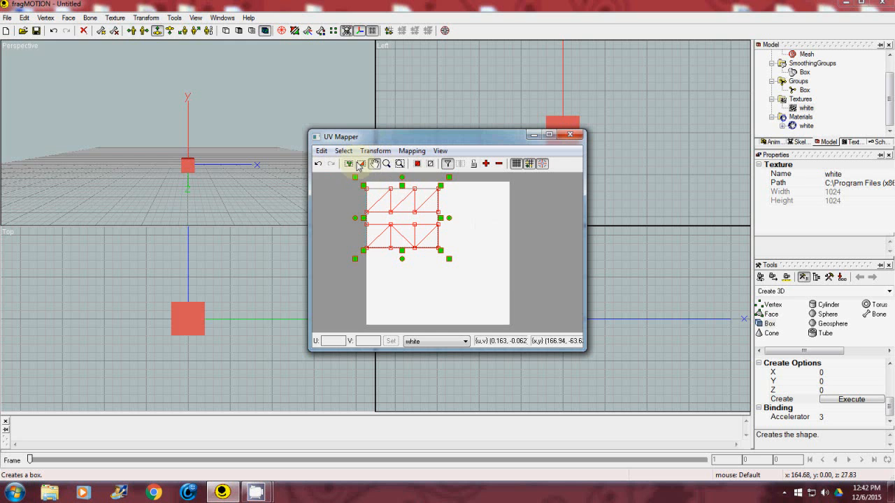
# Move and enlarge the whole UV layout so it spans most of the white texture while staying inside its edges.
pyautogui.click(375, 164)
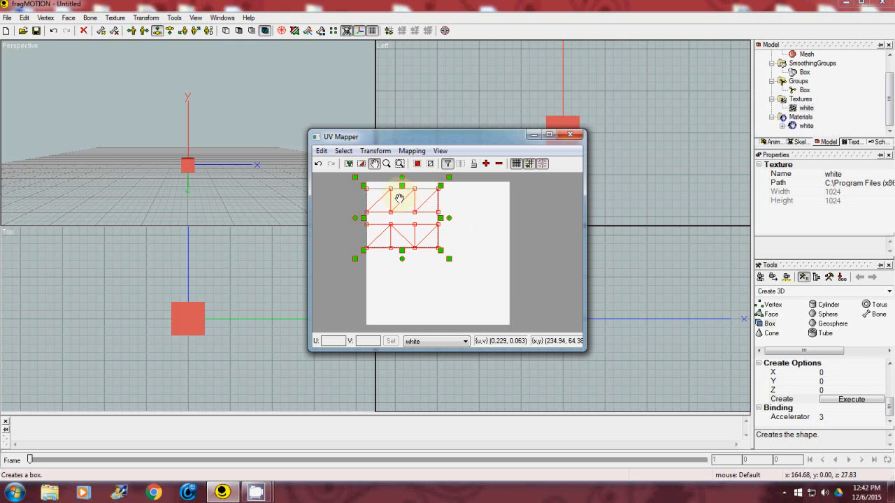
pyautogui.click(361, 165)
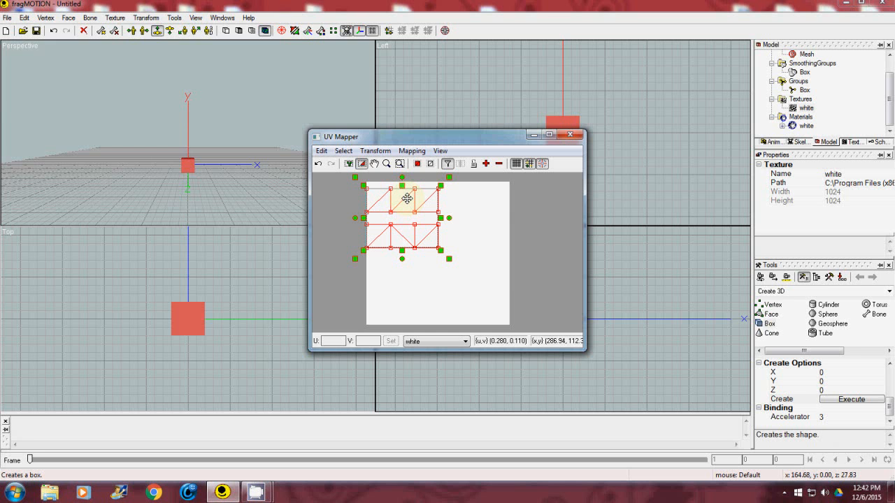
pyautogui.moveTo(407, 198); pyautogui.dragTo(440, 233)
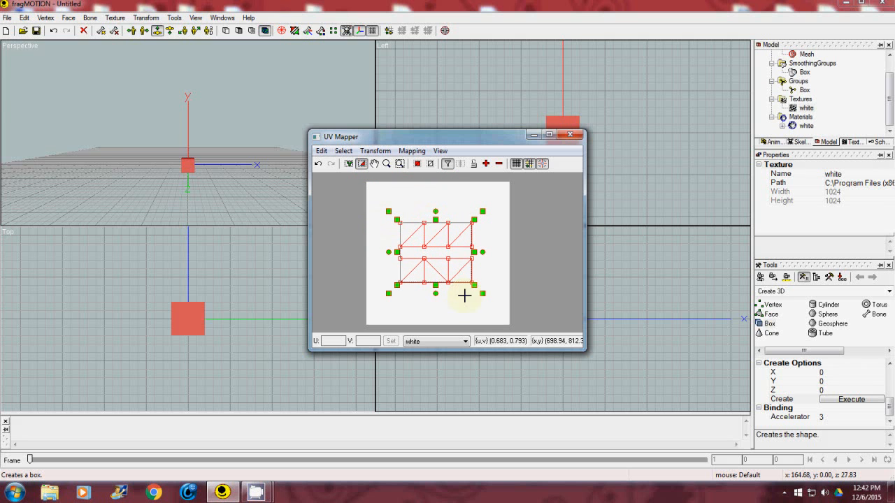
pyautogui.moveTo(481, 295); pyautogui.dragTo(498, 315)
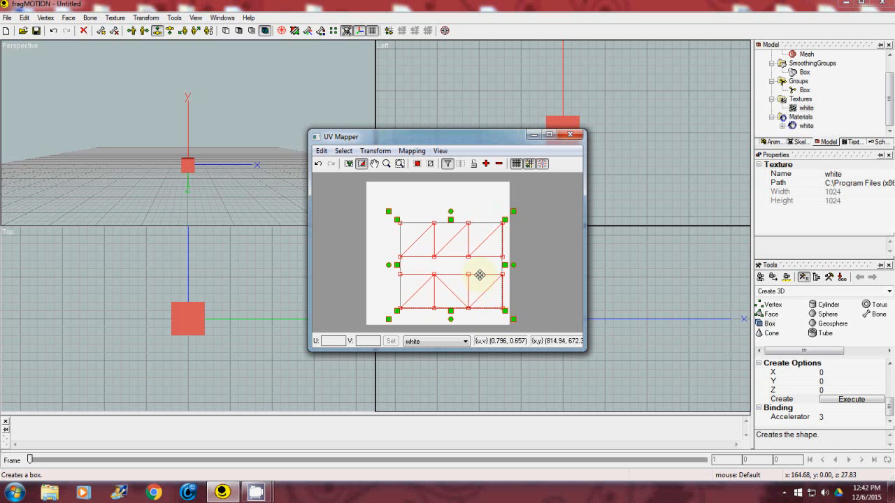
pyautogui.moveTo(476, 280); pyautogui.dragTo(454, 249)
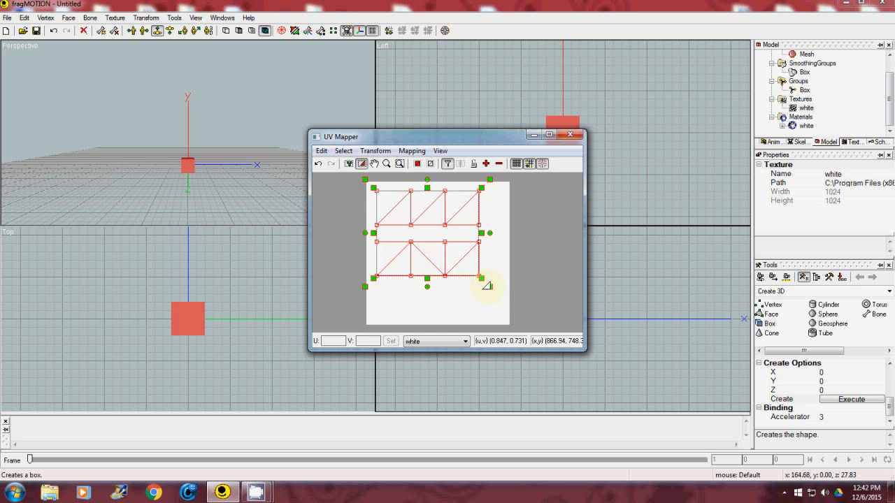
pyautogui.moveTo(488, 284); pyautogui.dragTo(501, 301)
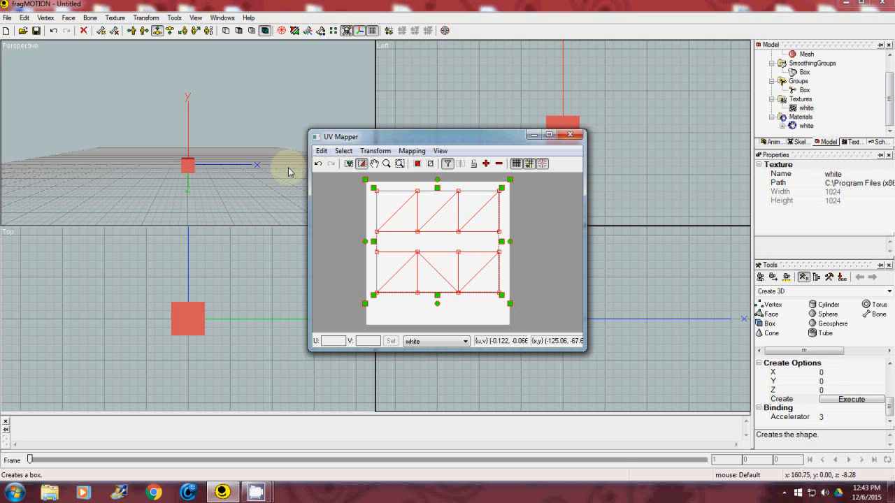
# Create a material with the UV outlines using the texture as background, then close the UV Mapper.
pyautogui.click(321, 151)
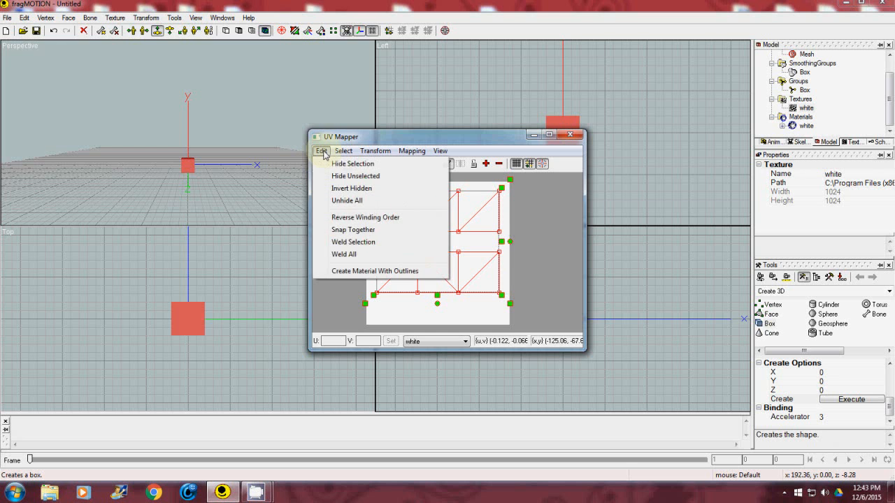
pyautogui.click(341, 273)
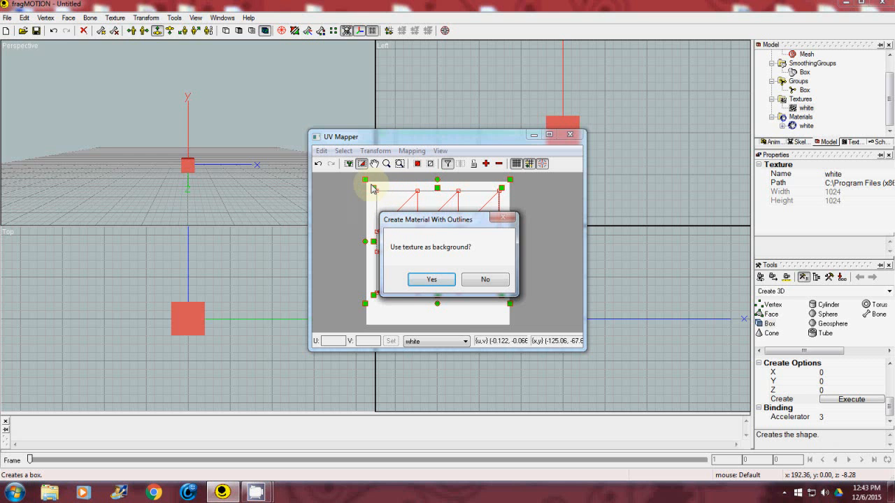
pyautogui.click(443, 280)
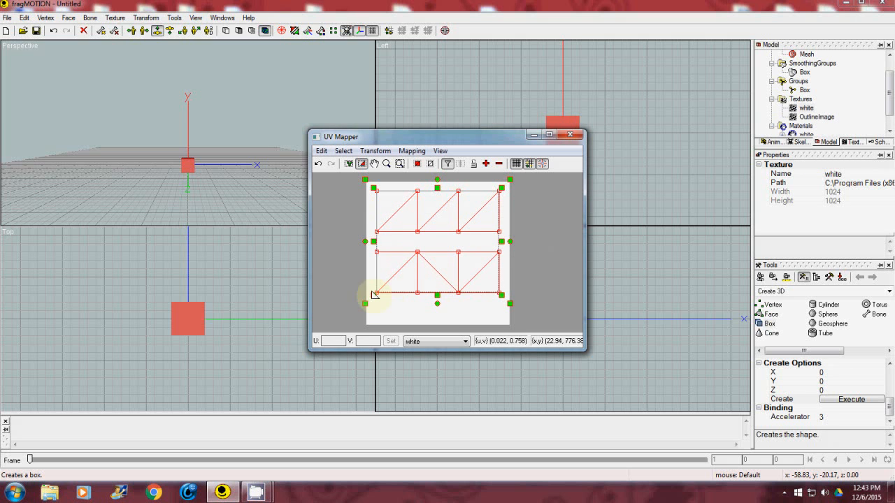
pyautogui.click(571, 135)
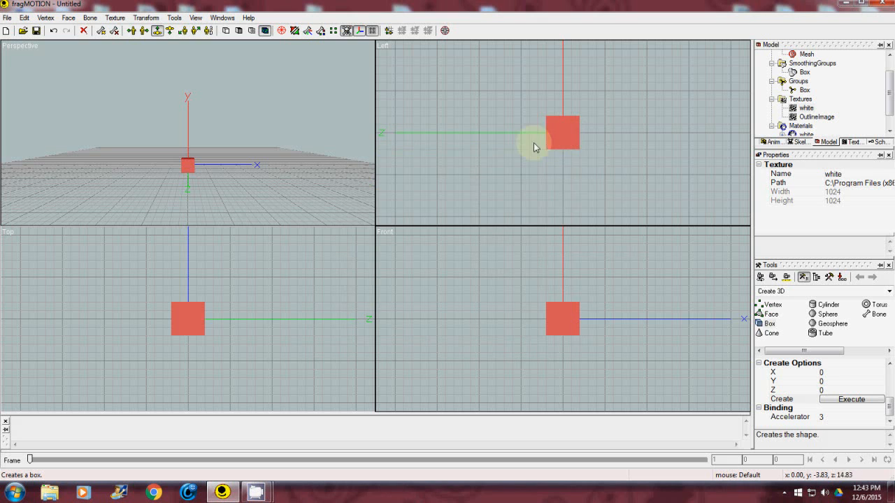
# View the generated outline texture, then rename it boxUVmap.
pyautogui.doubleClick(813, 119)
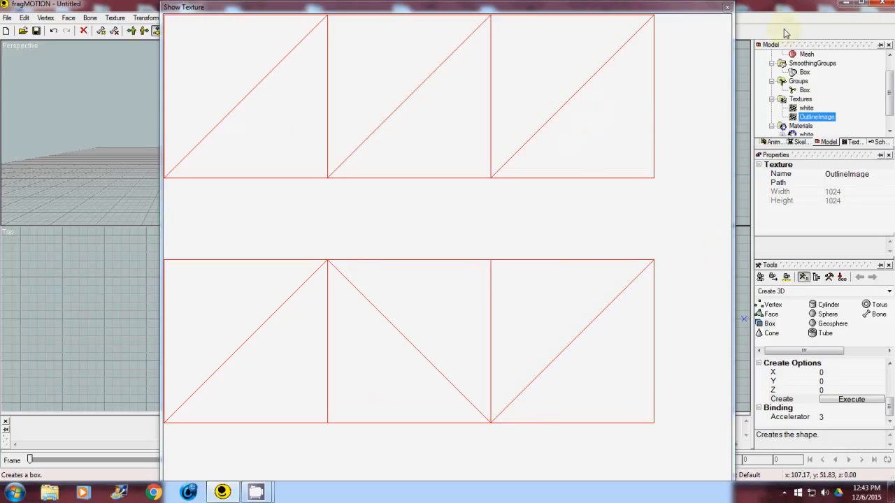
pyautogui.click(727, 9)
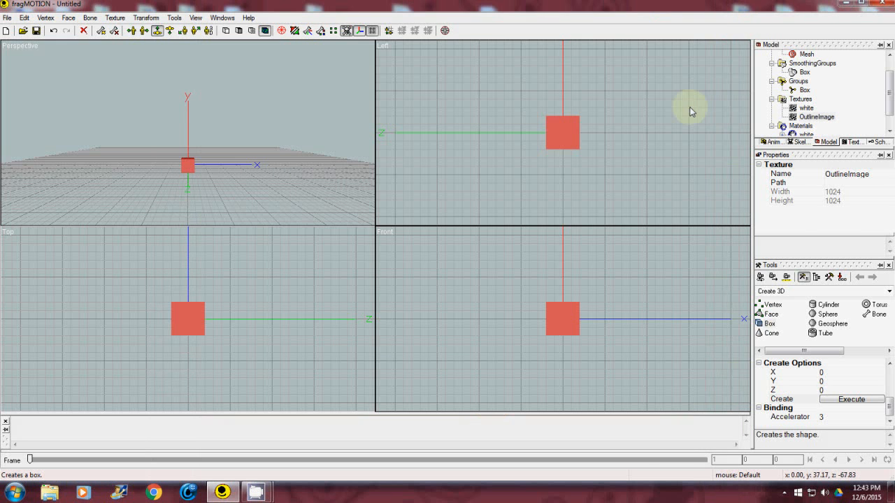
pyautogui.rightClick(815, 119)
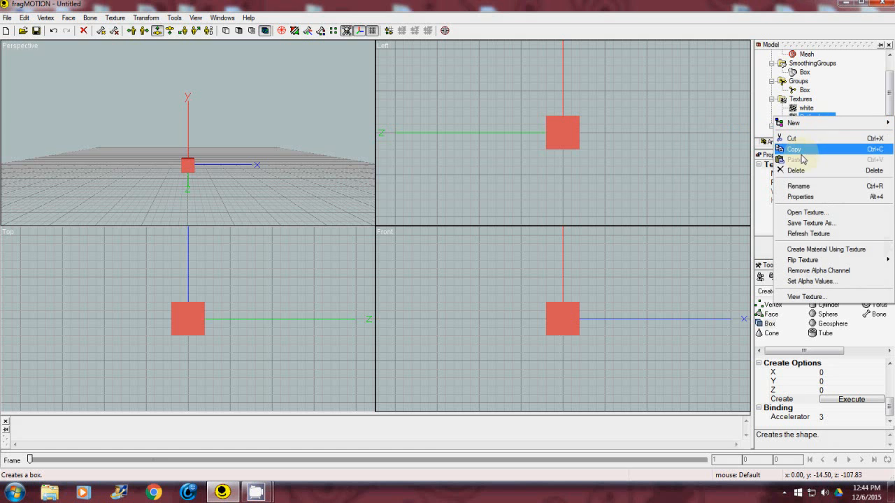
pyautogui.click(799, 186)
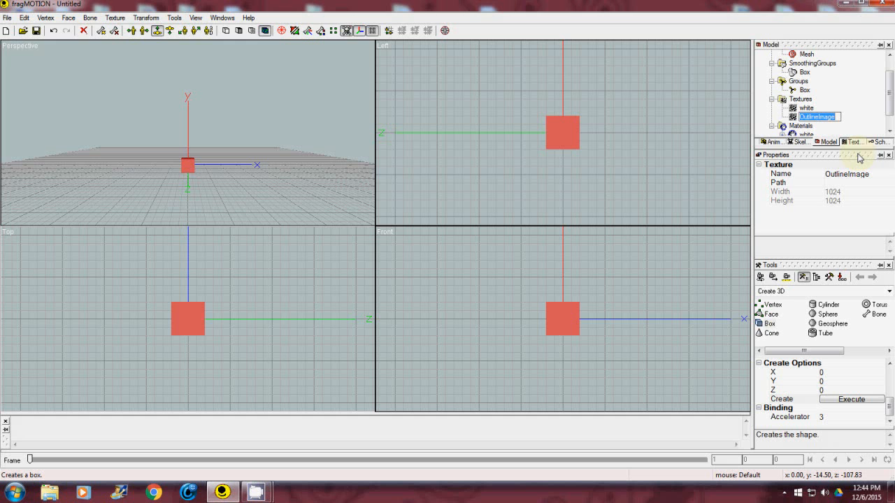
pyautogui.write('bo')
pyautogui.write('xUVmap')
pyautogui.press('Return')
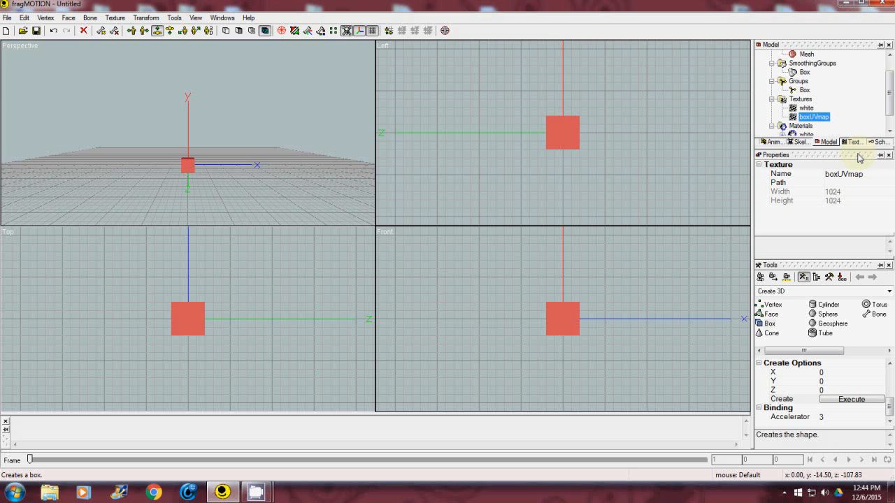
# Save the boxUVmap texture to the Desktop as BoxUv in 32-bit Windows Bitmap format.
pyautogui.rightClick(809, 119)
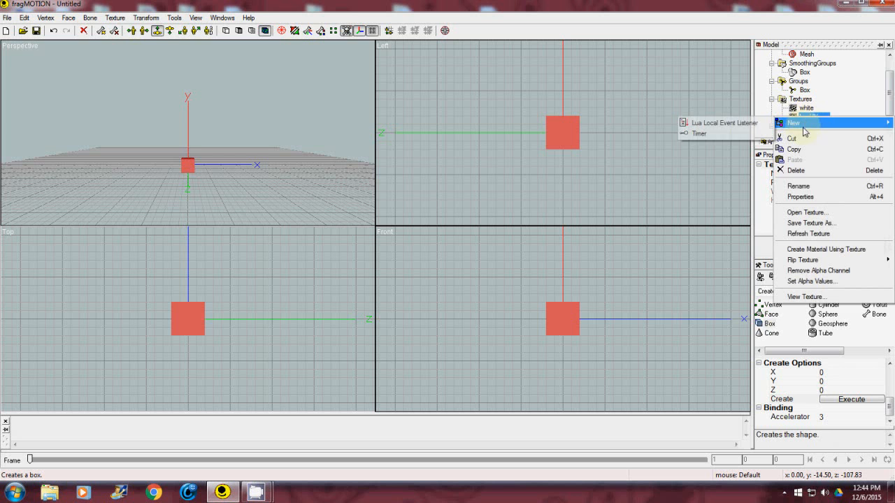
pyautogui.click(809, 224)
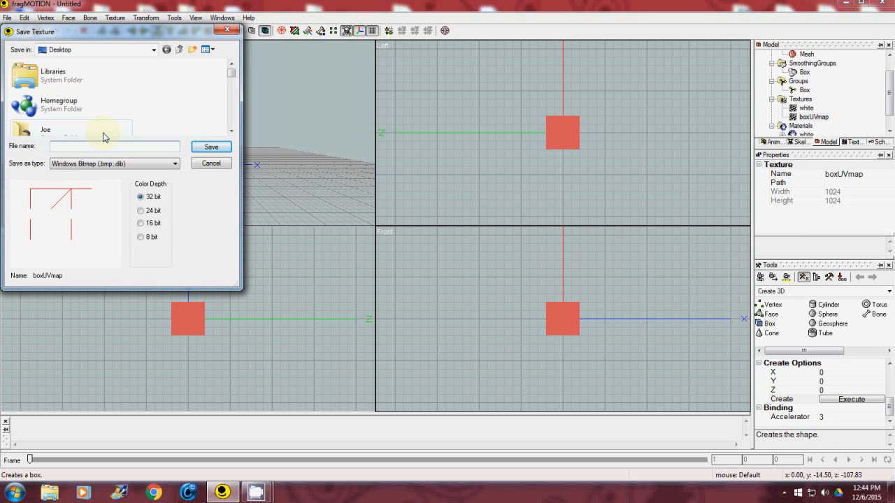
pyautogui.write('BoxUv')
pyautogui.click(177, 165)
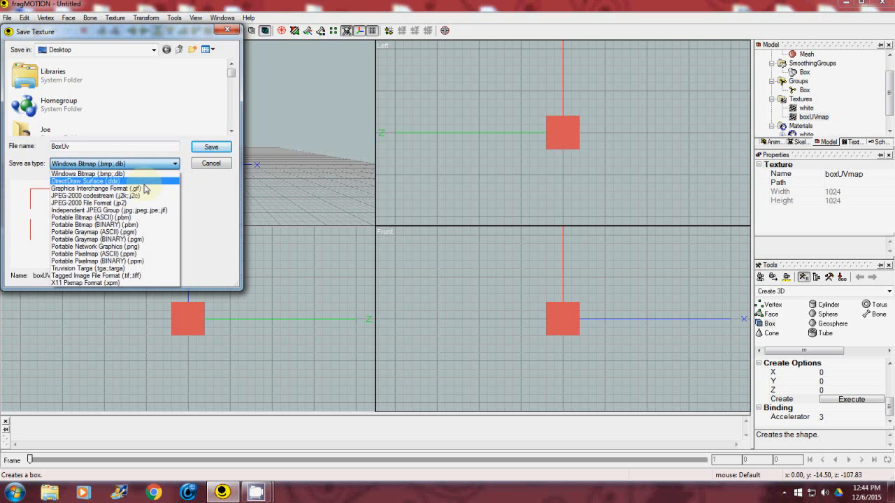
pyautogui.click(175, 165)
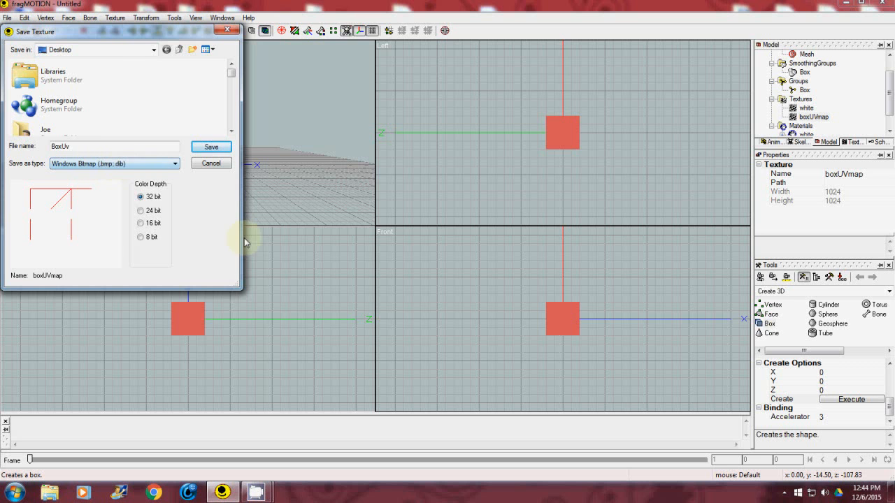
pyautogui.click(223, 148)
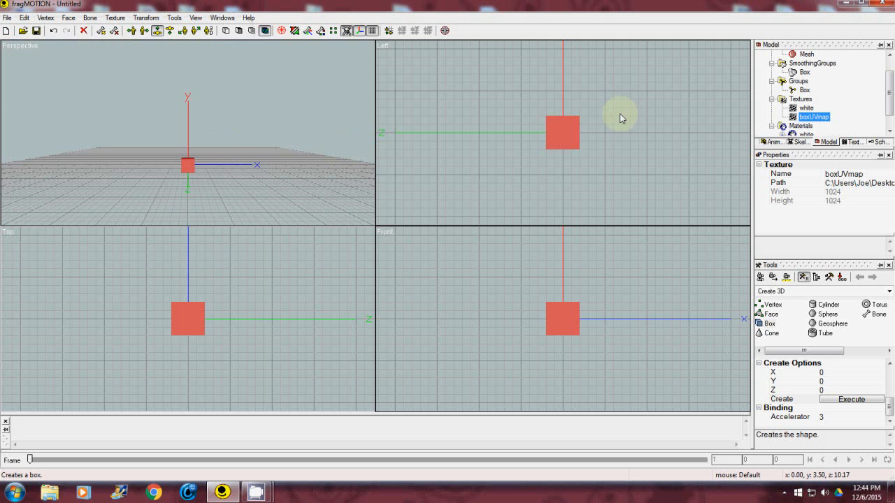
# Open BoxUv.bmp from the desktop to inspect the exported UV outlines, then close the viewer and return to fragMOTION.
pyautogui.click(848, 6)
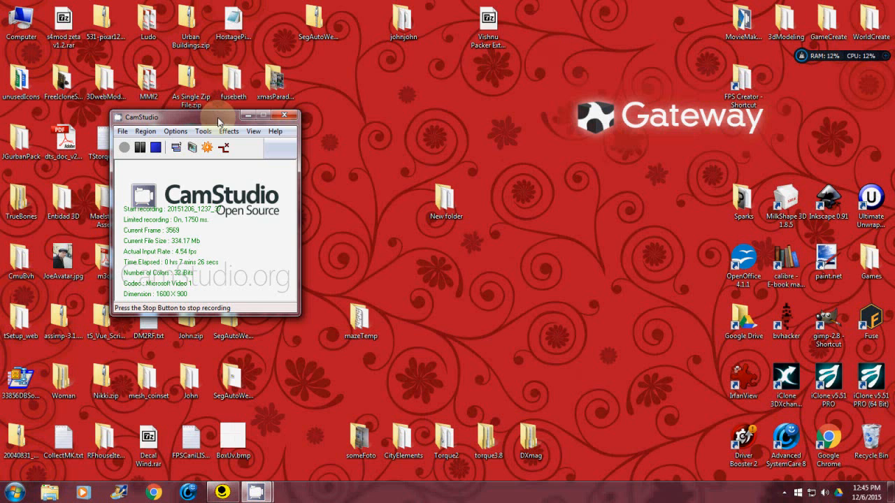
pyautogui.moveTo(218, 120); pyautogui.dragTo(437, 109)
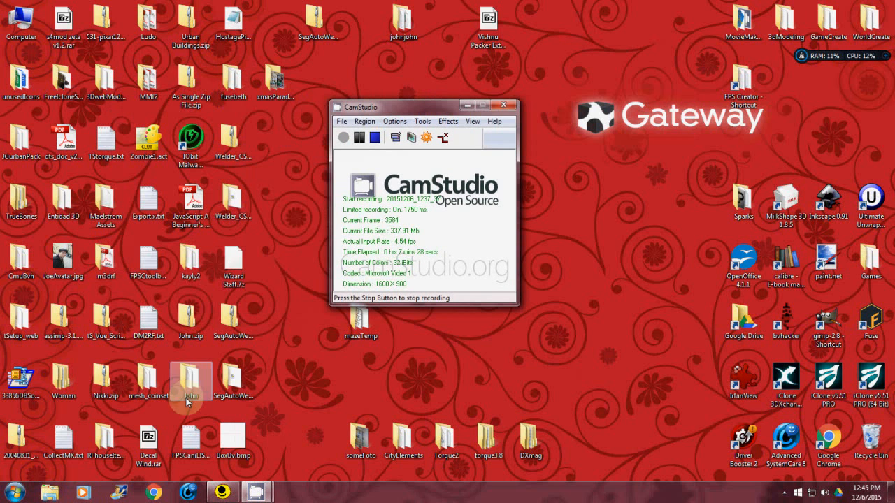
pyautogui.doubleClick(235, 442)
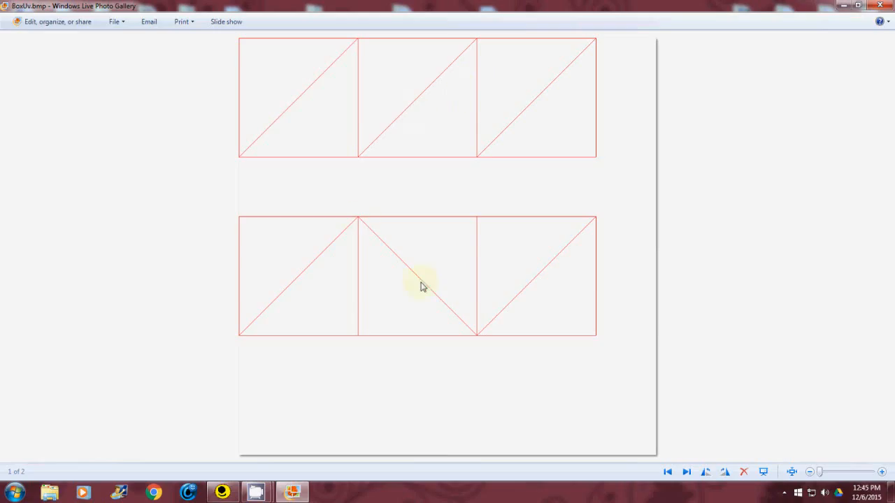
pyautogui.click(879, 6)
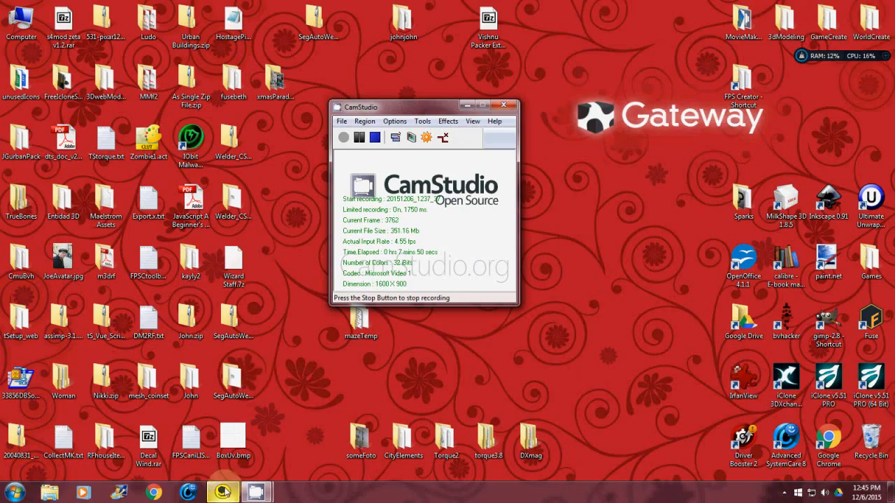
pyautogui.click(221, 493)
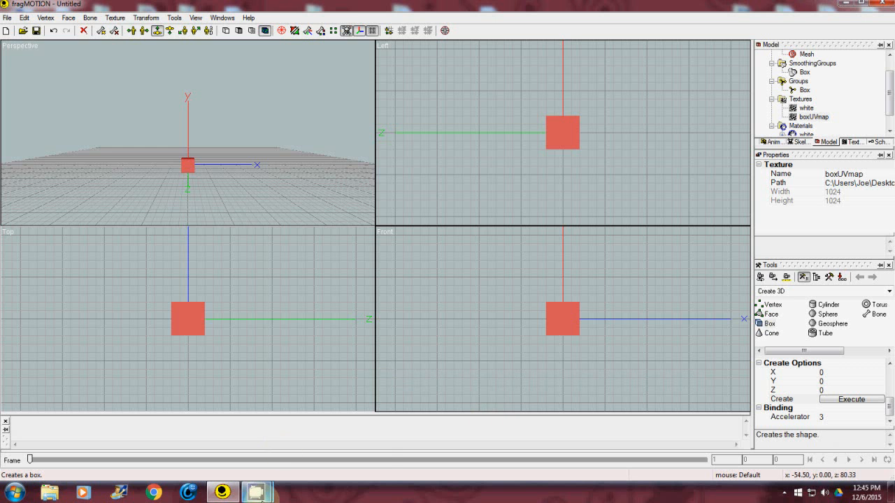
pyautogui.moveTo(260, 493)
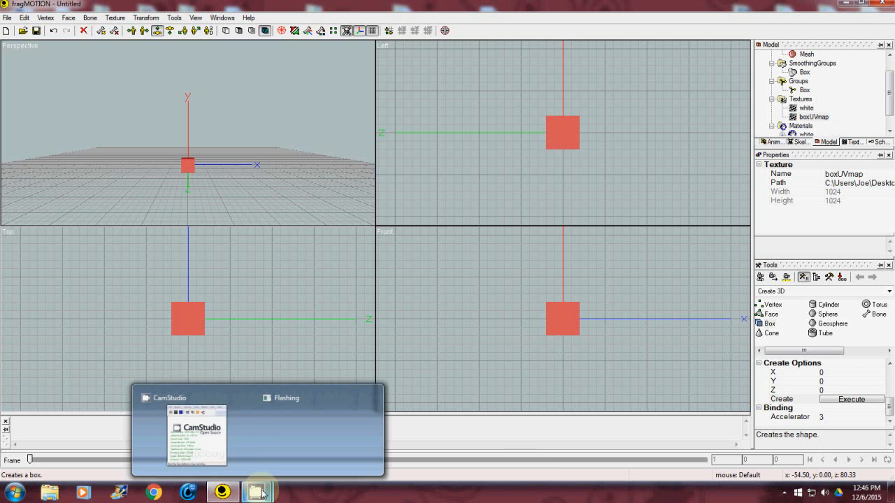
pyautogui.click(202, 423)
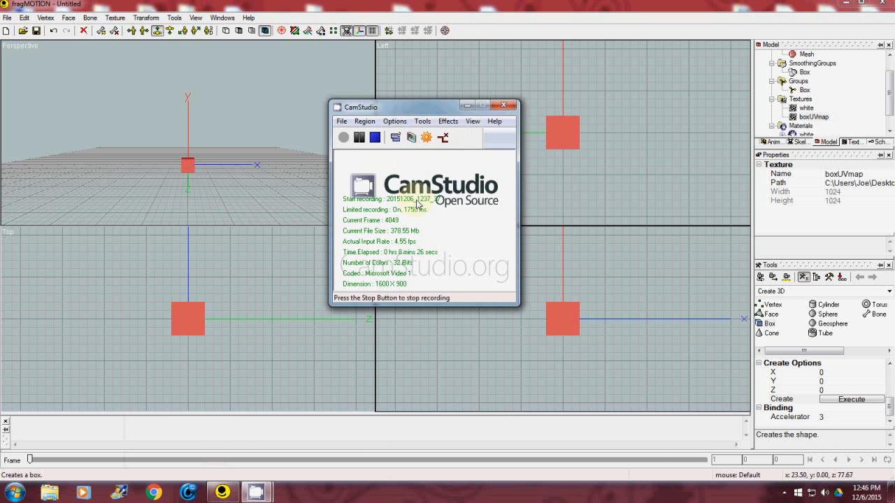